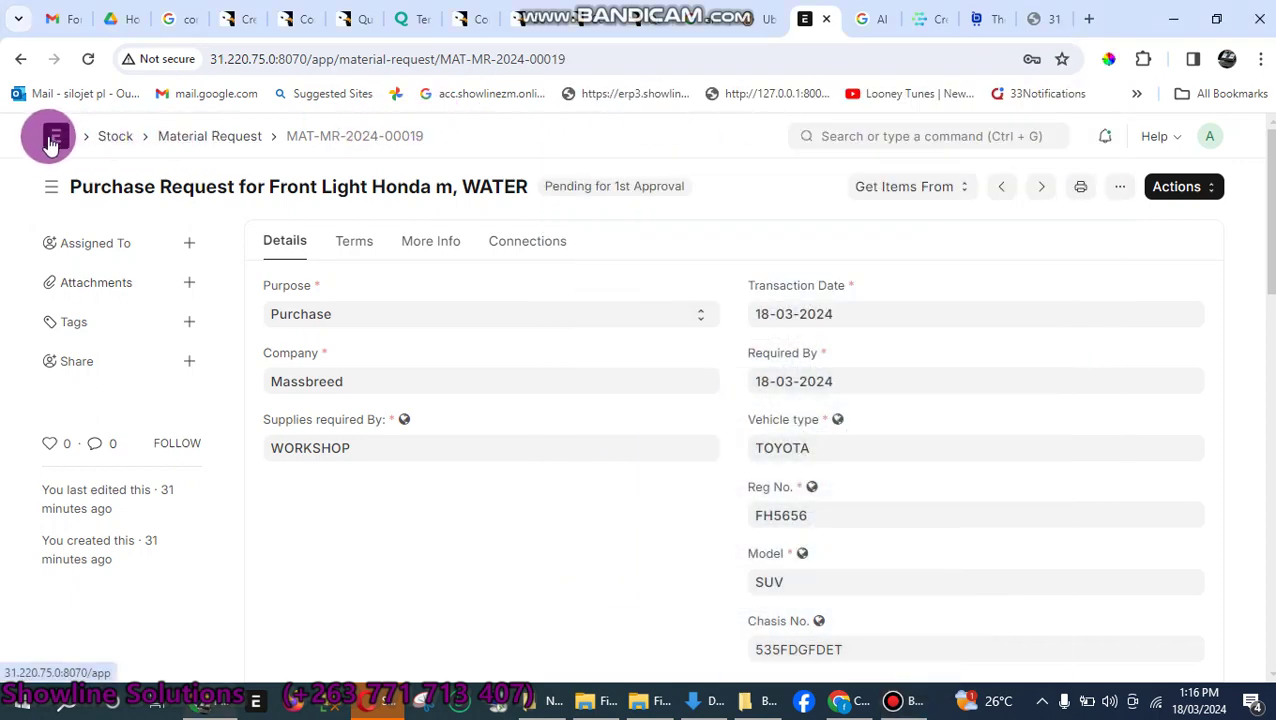
Step: From the home workspace, open the Material Request list under Stock Transactions in Stock
click(52, 144)
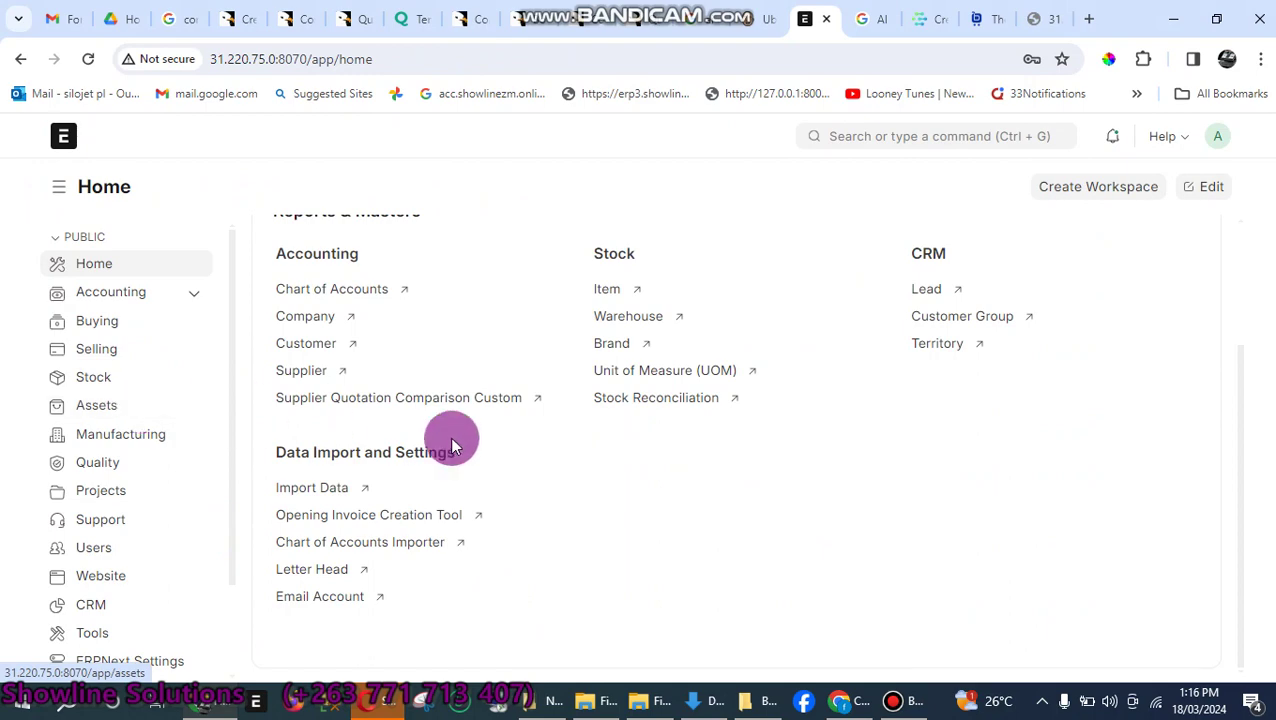
scroll(450, 437, up, 2)
click(116, 378)
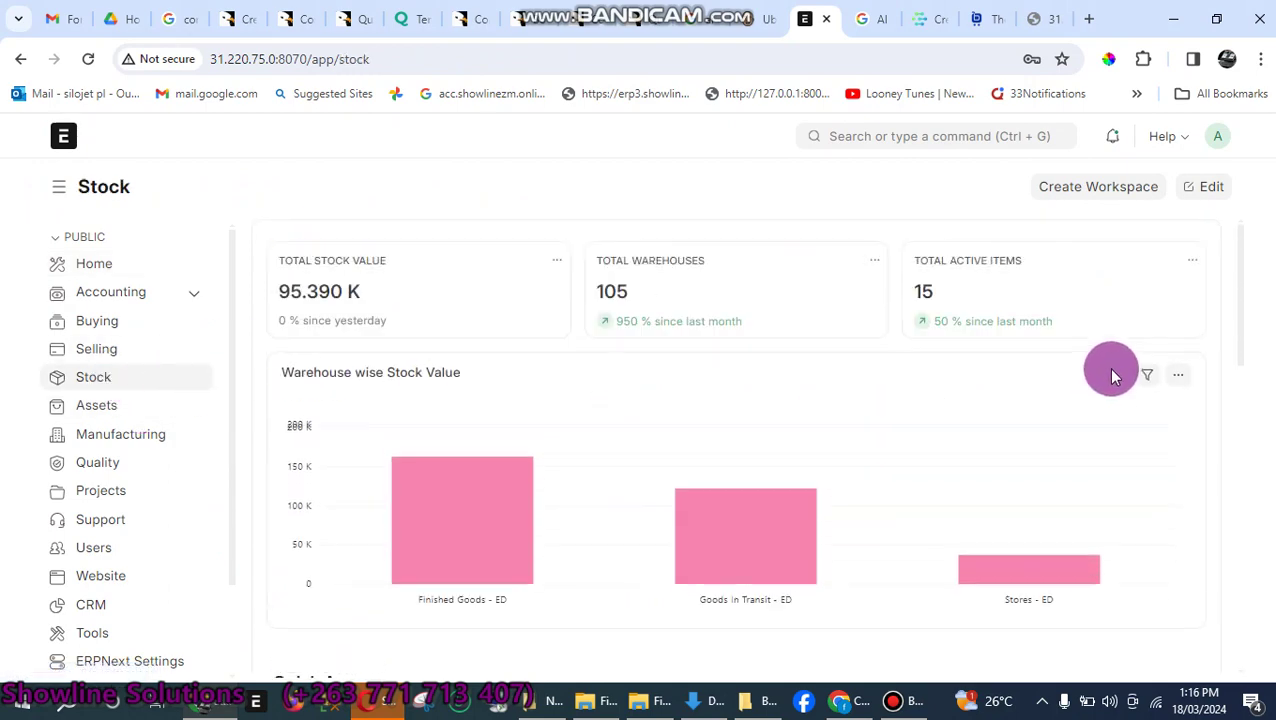
scroll(977, 356, down, 5)
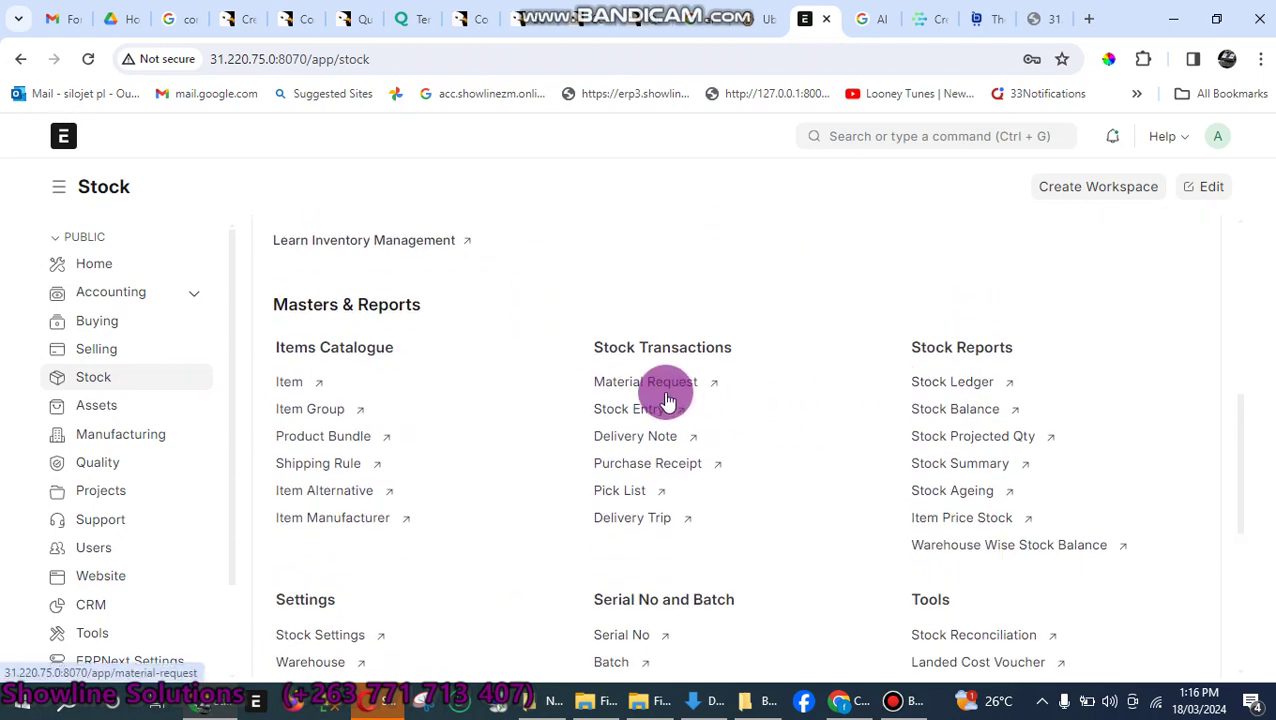
click(666, 390)
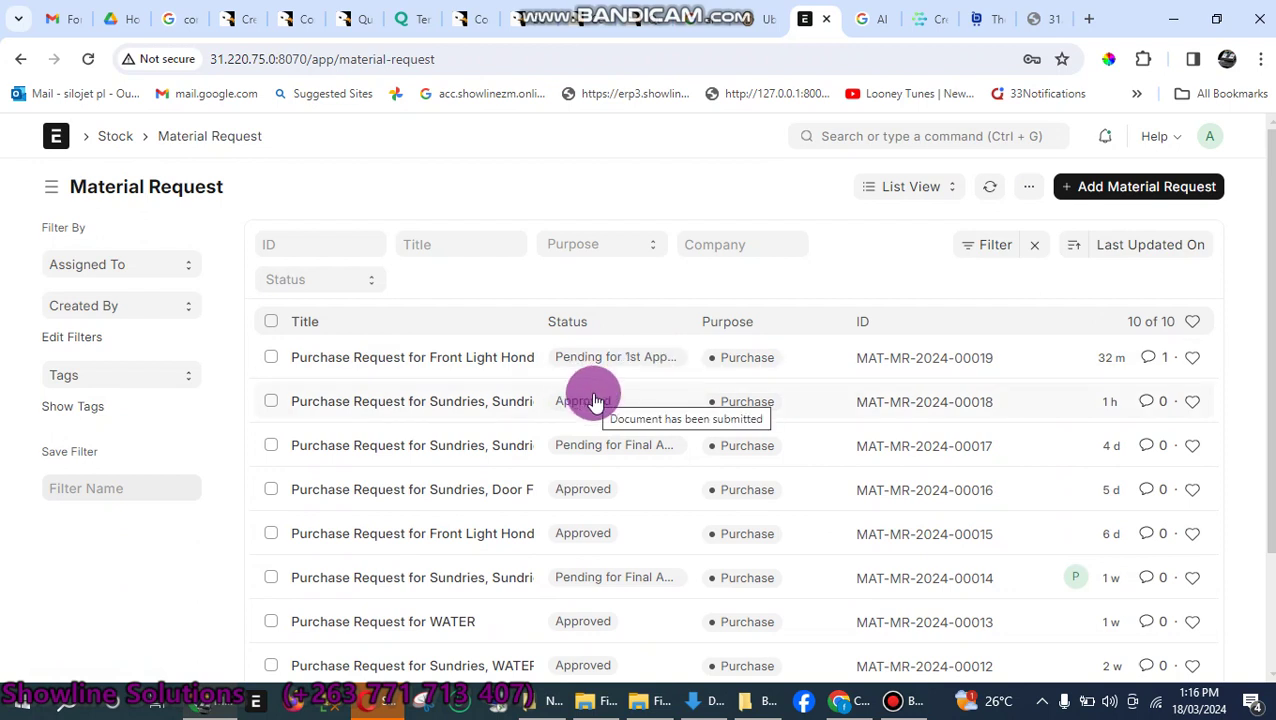
Step: Start a new Material Request required by 19-03-2024 and replace the company with 'MAS'
click(1131, 186)
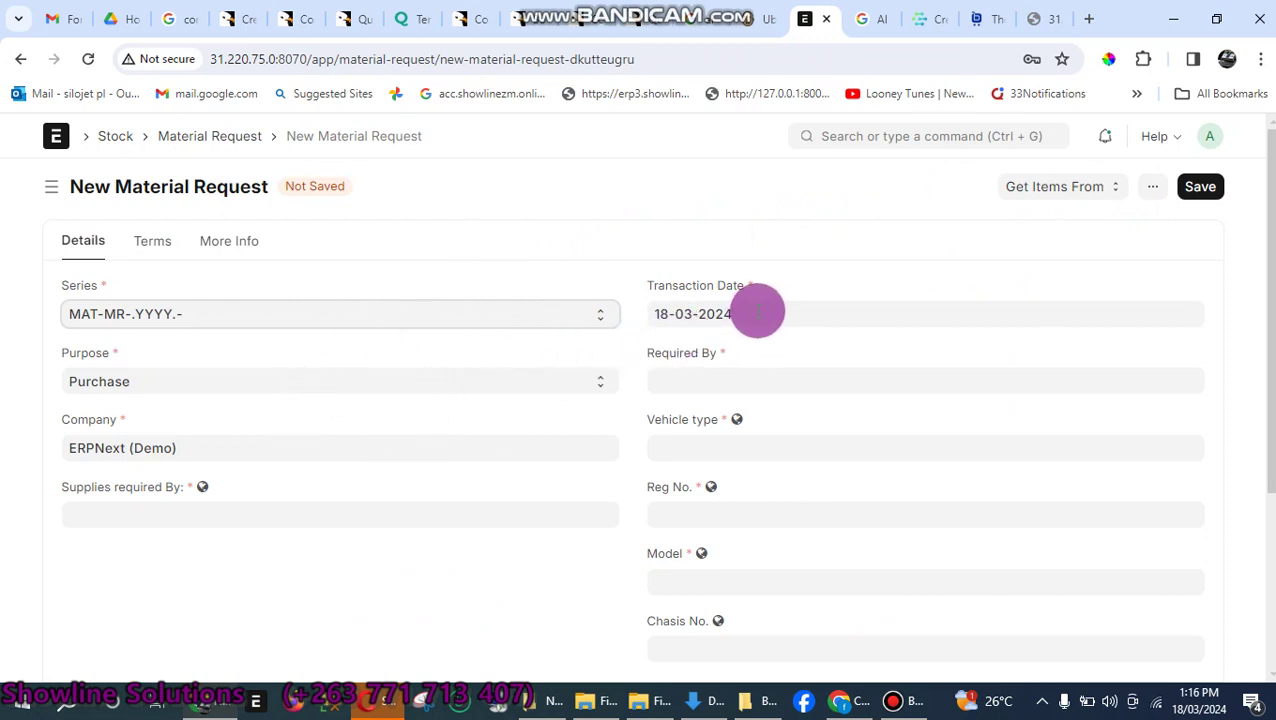
click(713, 379)
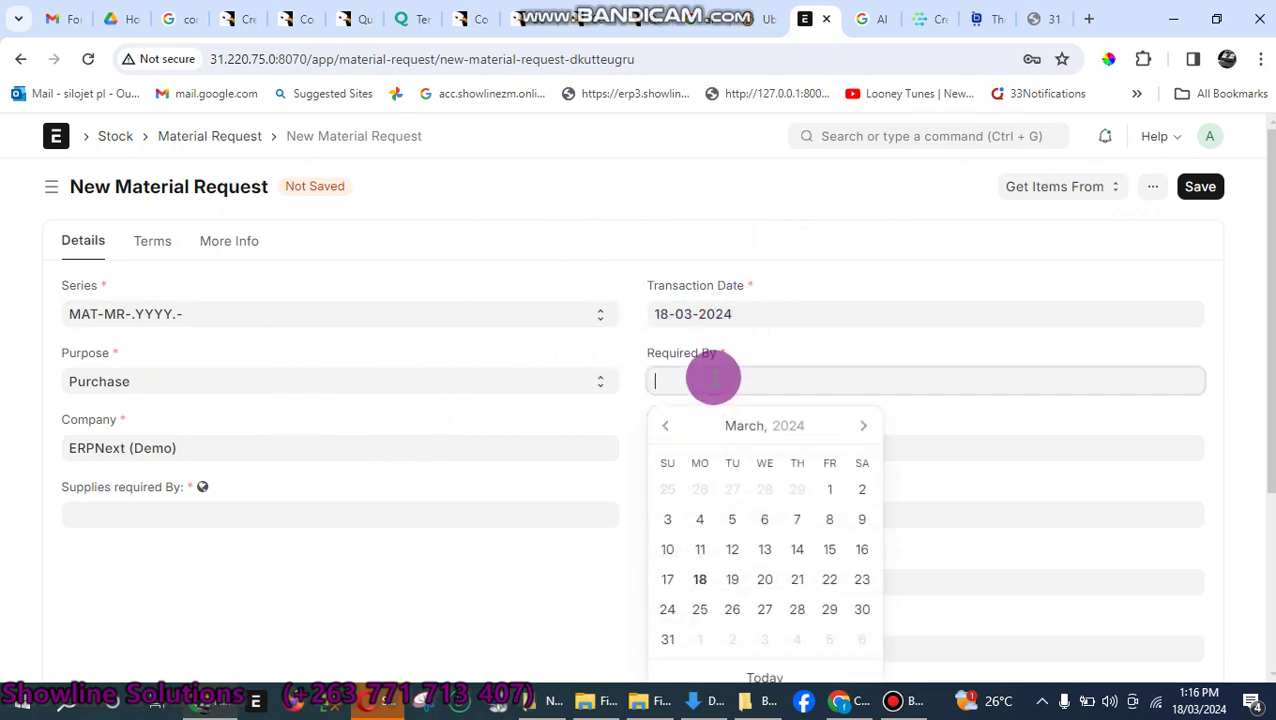
click(734, 588)
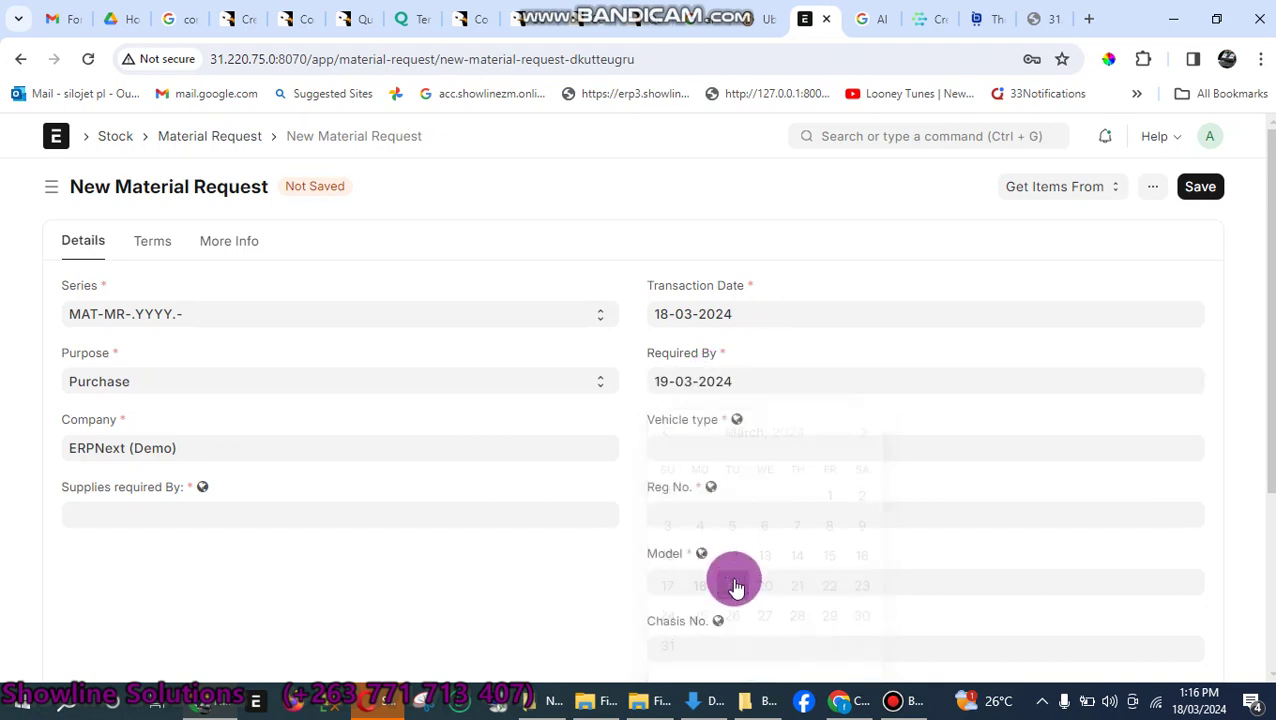
click(204, 456)
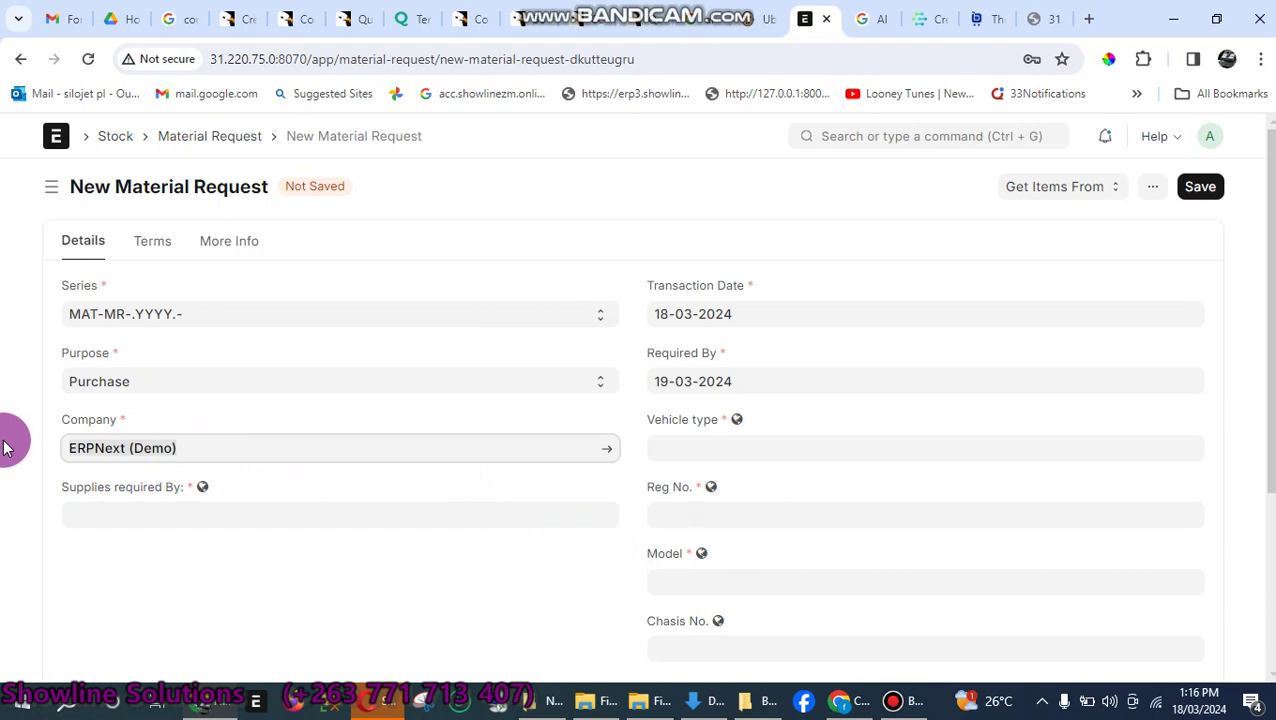
key(ctrl+a)
key(BackSpace)
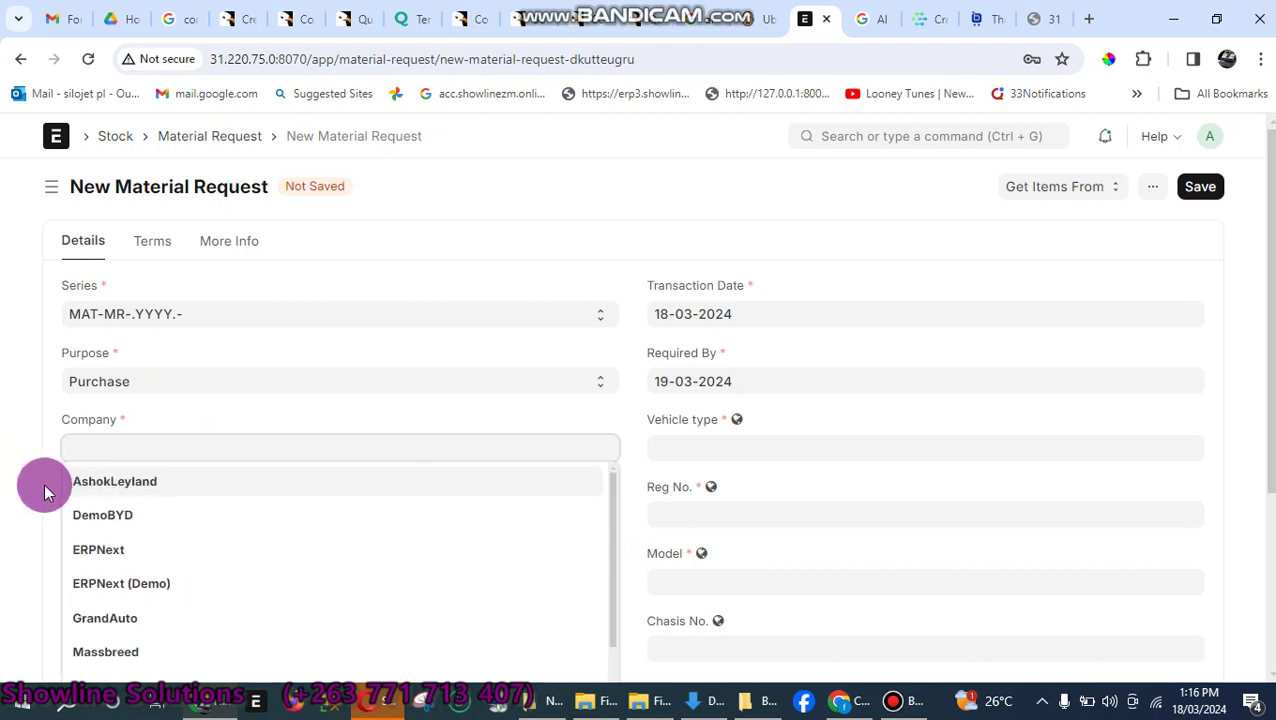
text(MAS)
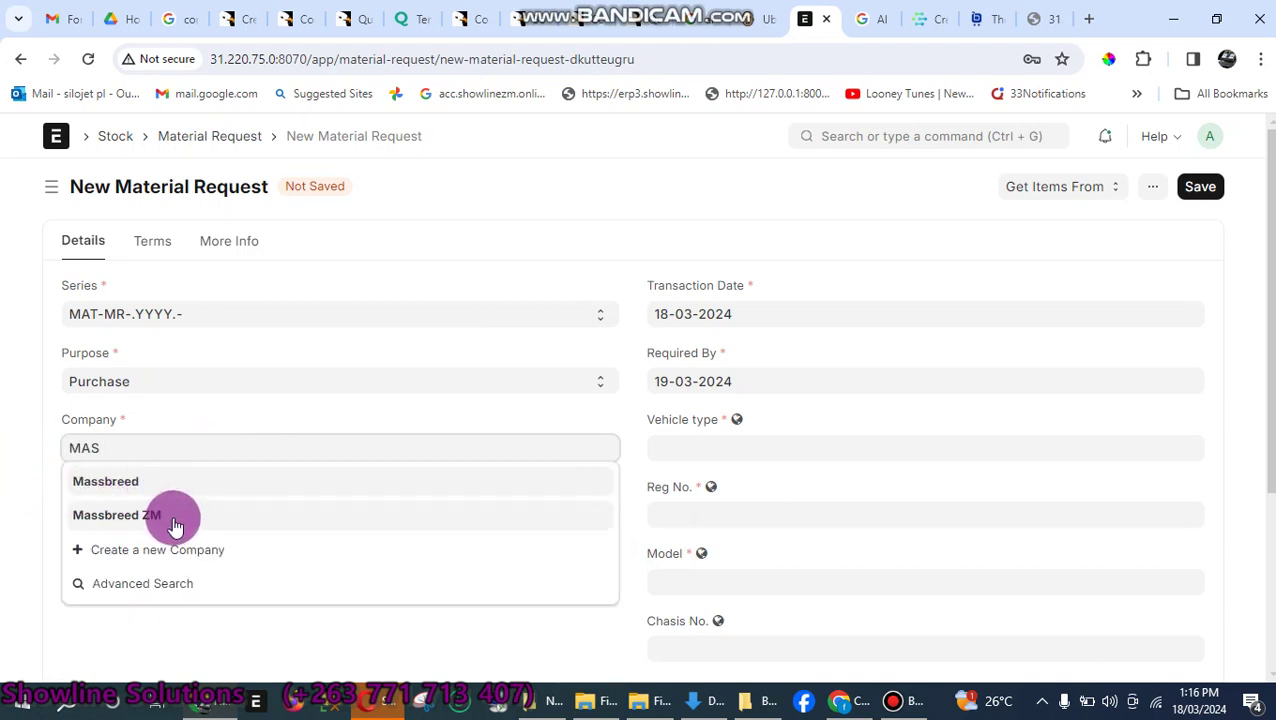
Step: Select Massbreed as the company and enter TOYOTA GD6 as the vehicle type
click(147, 488)
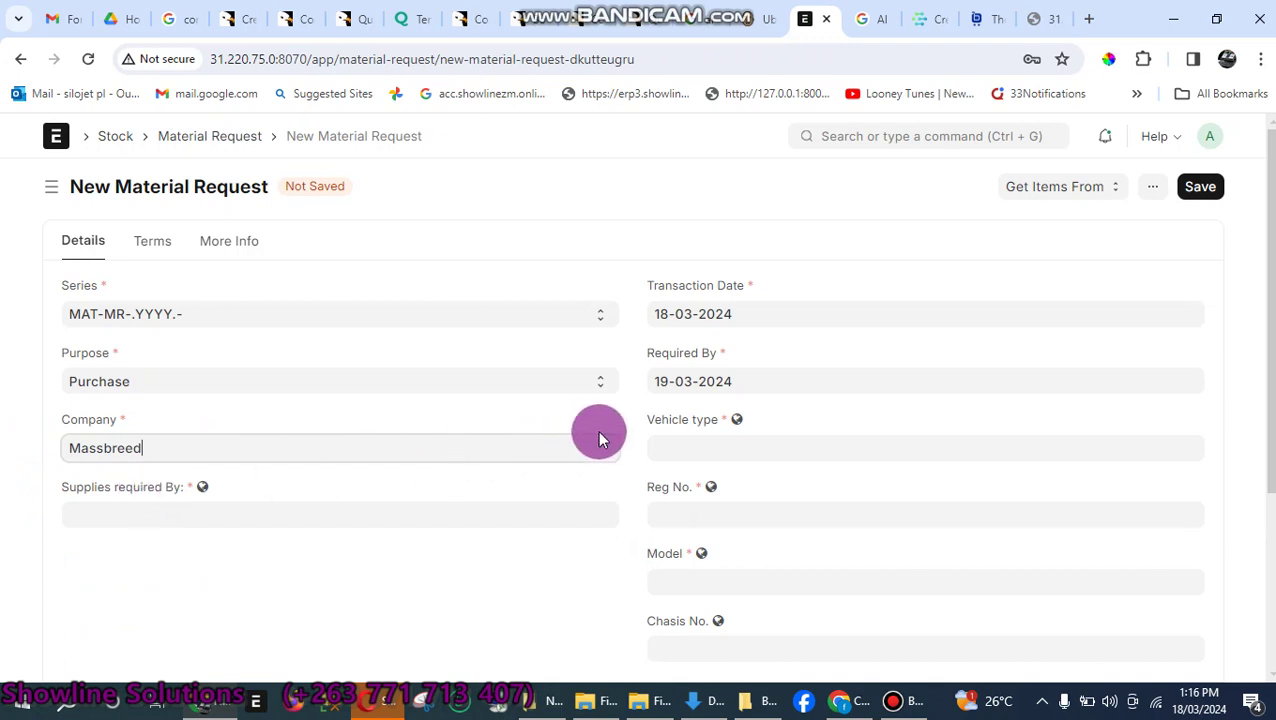
click(670, 450)
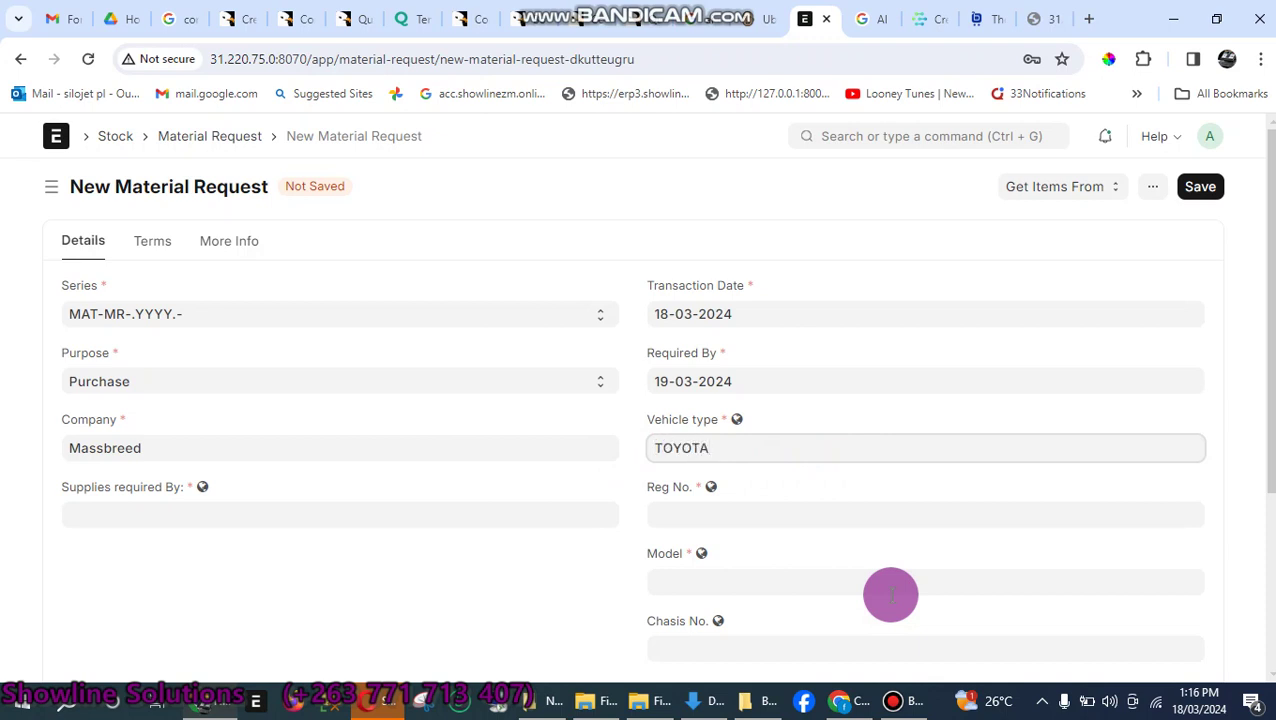
text(TOYOTA GD6)
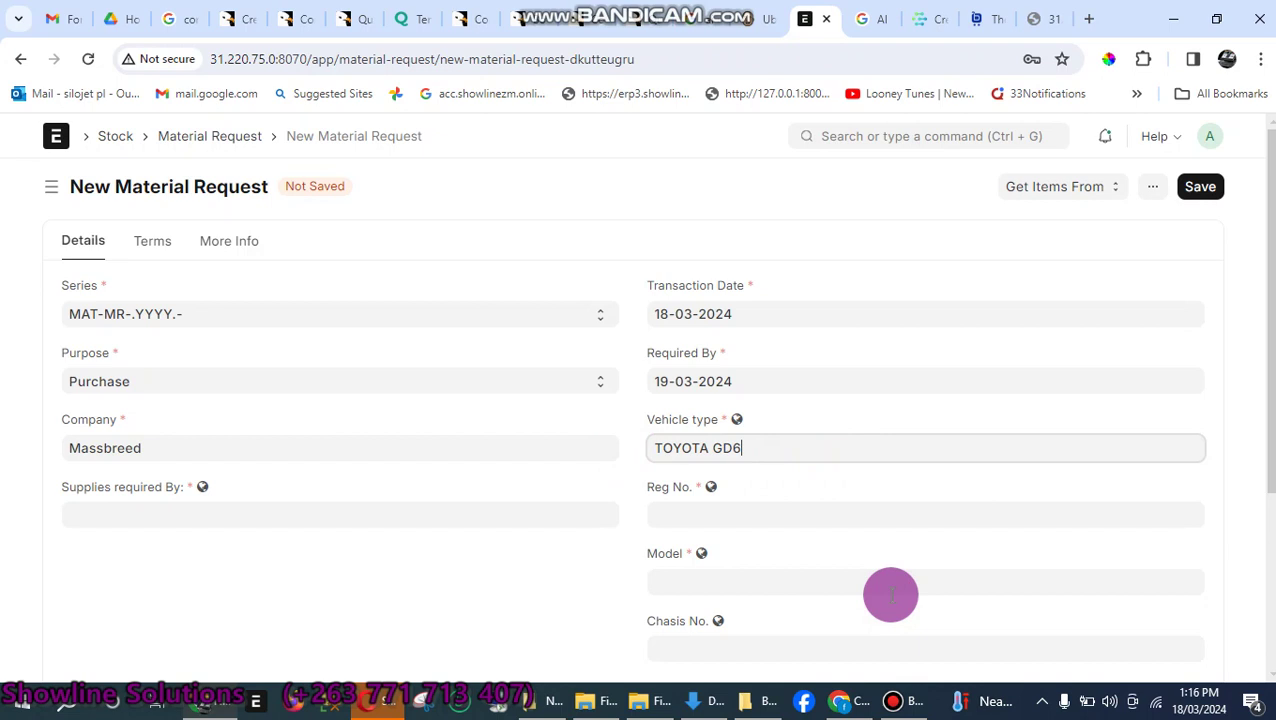
Step: Fill in the registration number, model SUV 2021, chassis JKK and supplies required by WORKSHOP
click(816, 507)
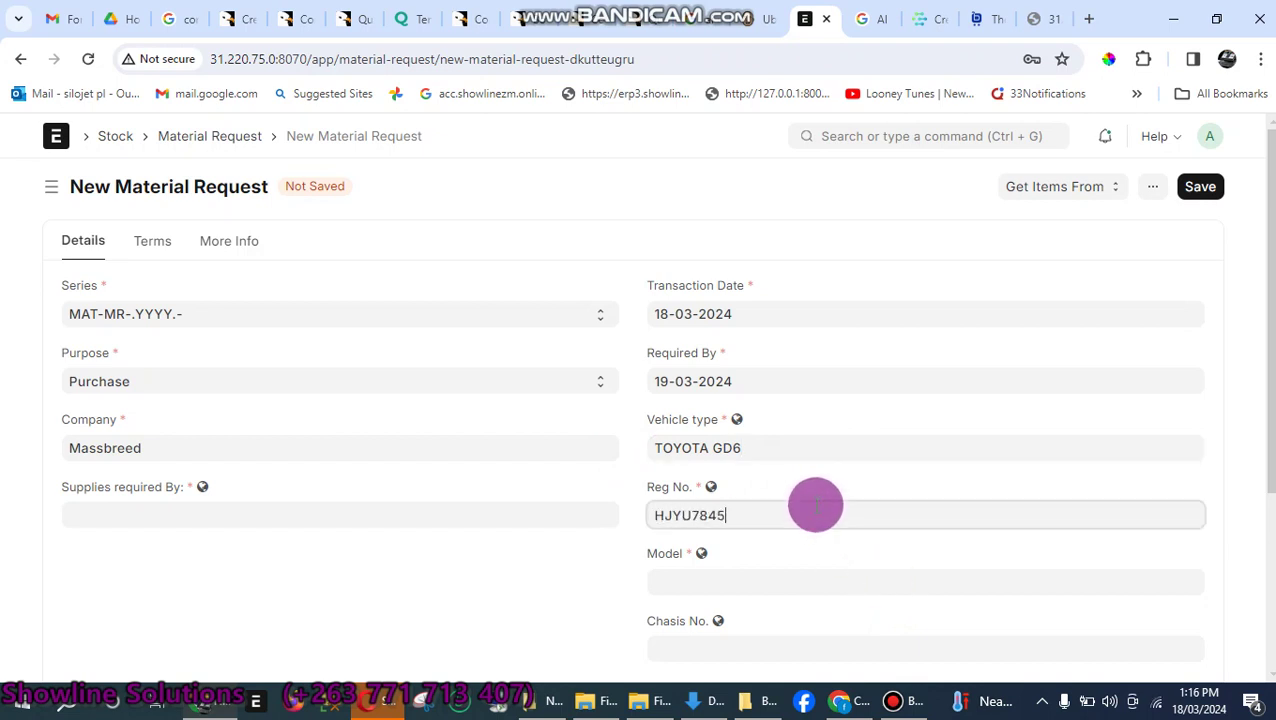
click(802, 580)
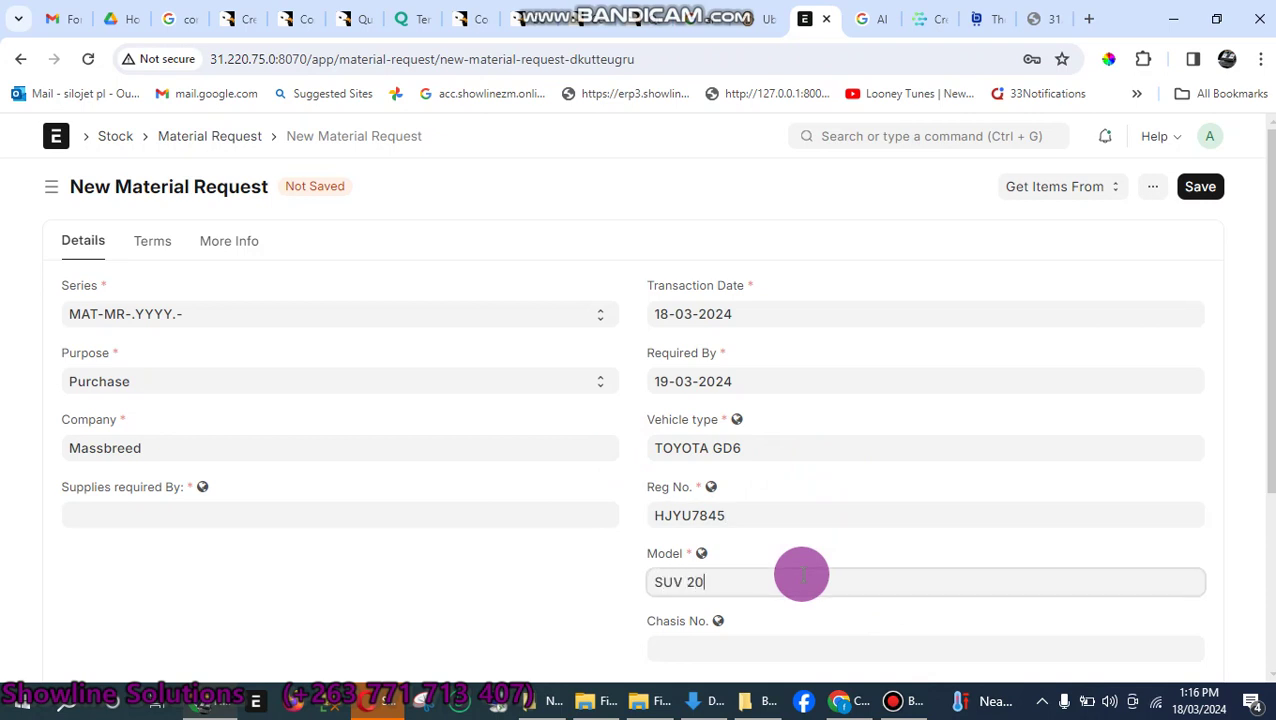
scroll(801, 576, down, 3)
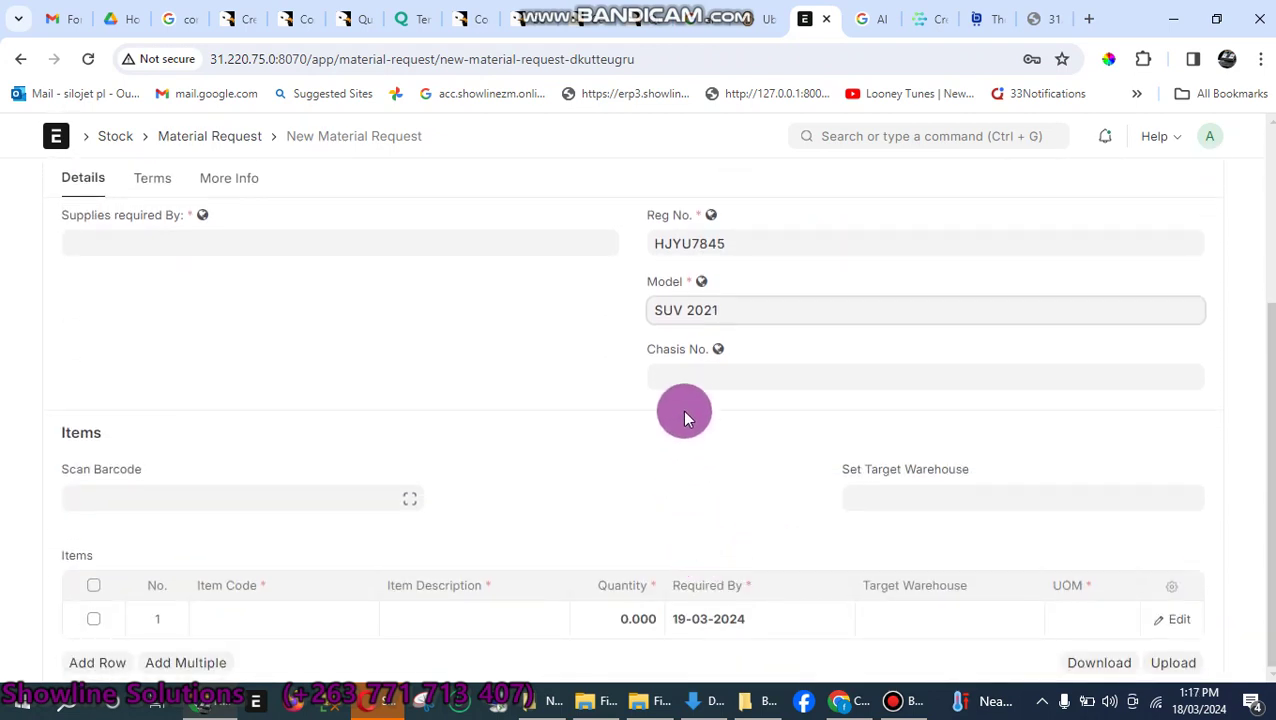
click(690, 379)
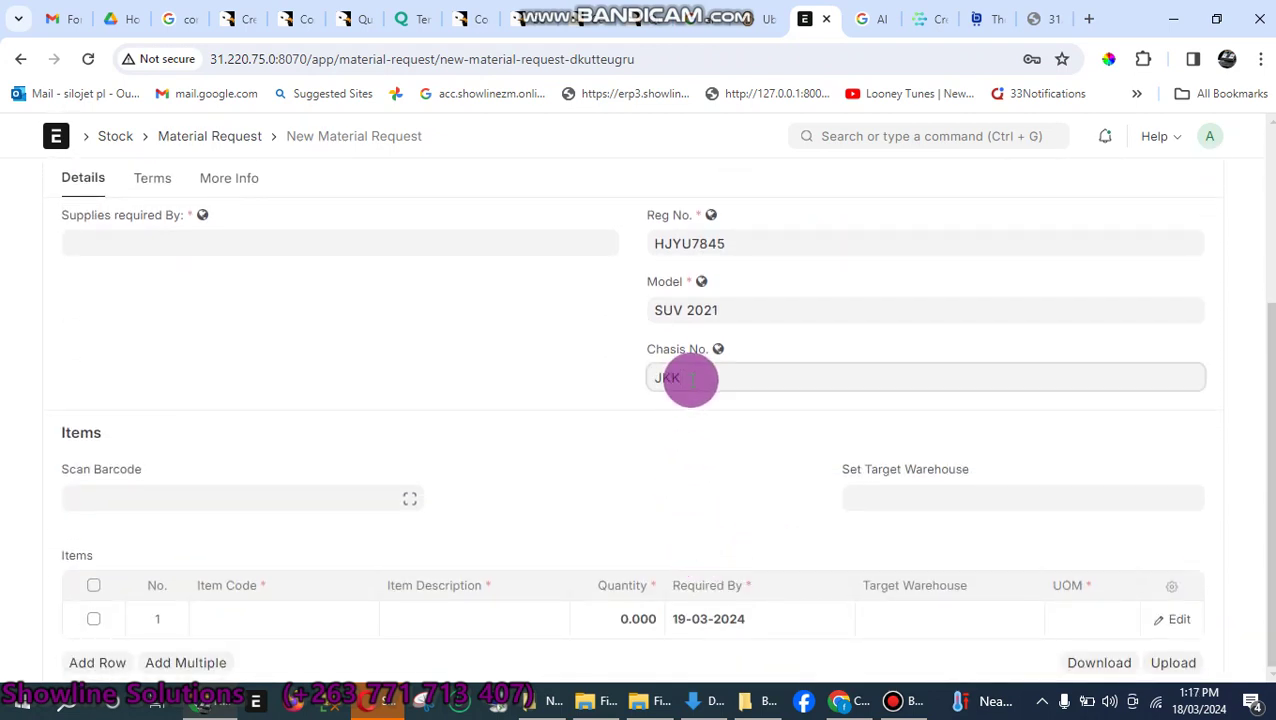
scroll(134, 259, up, 1)
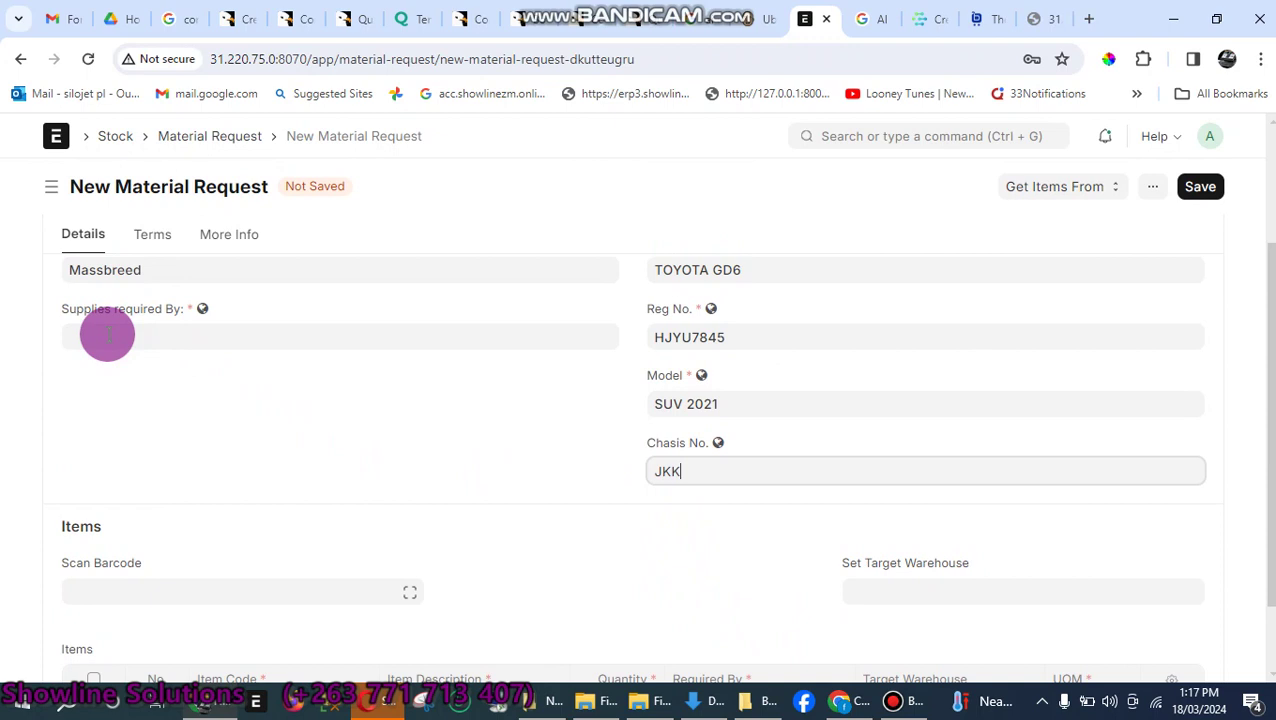
click(171, 337)
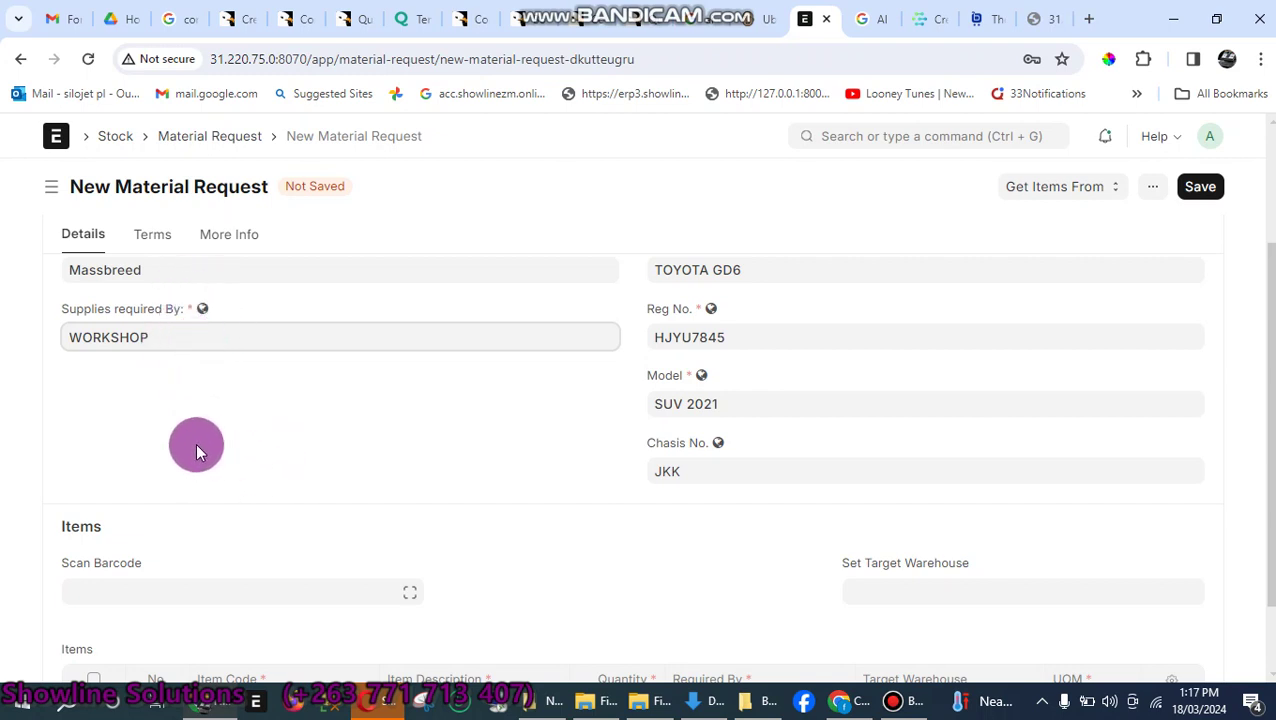
Step: Set the request's target warehouse to Stores - M
click(947, 591)
text(S)
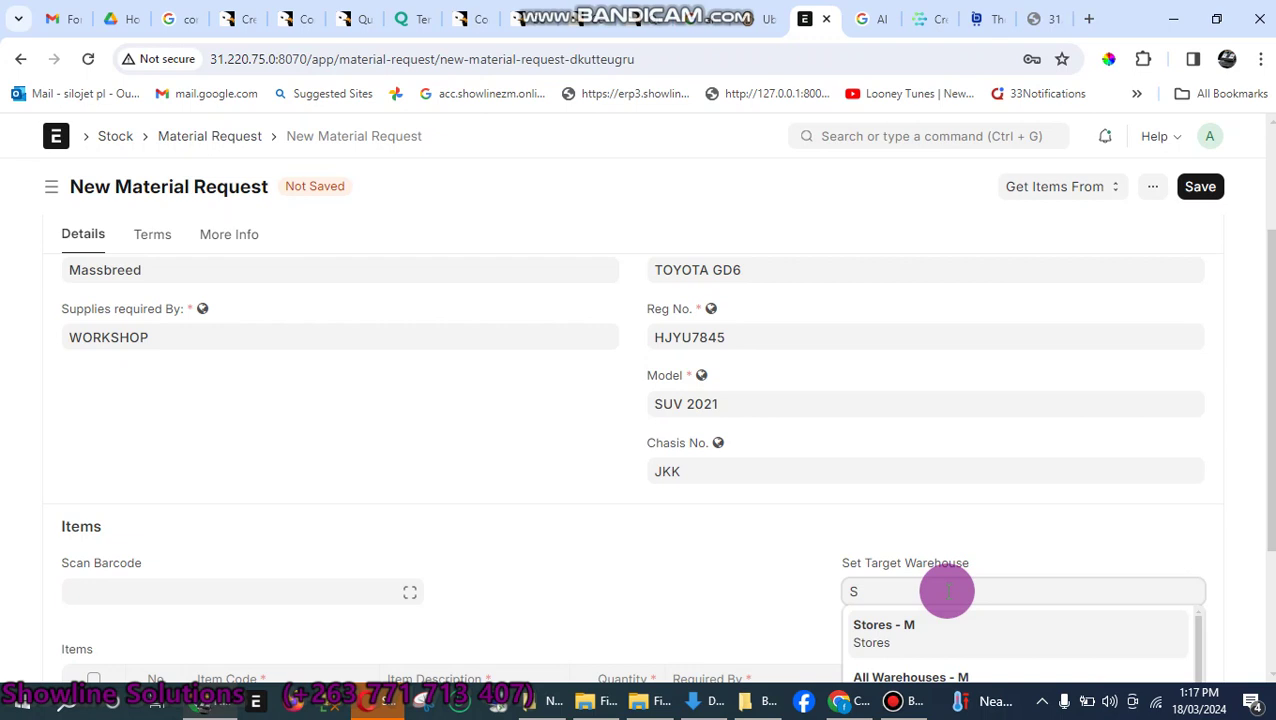
text(T)
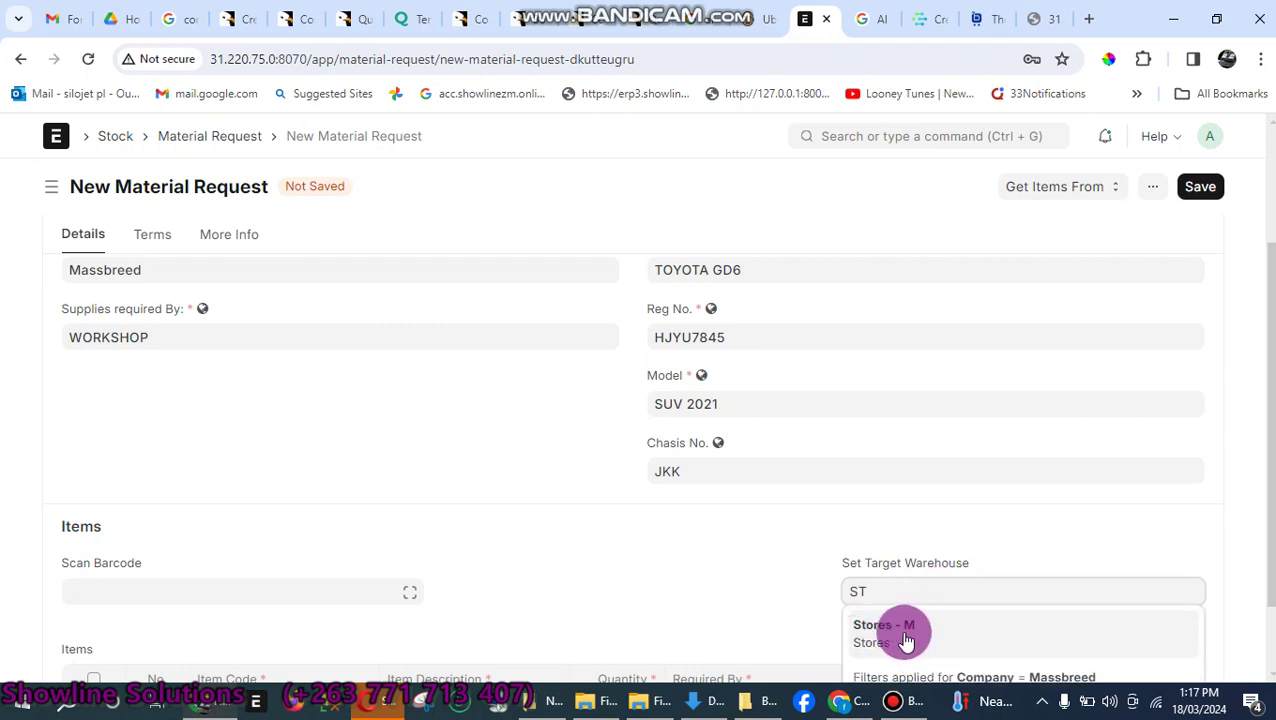
click(905, 640)
scroll(897, 584, down, 1)
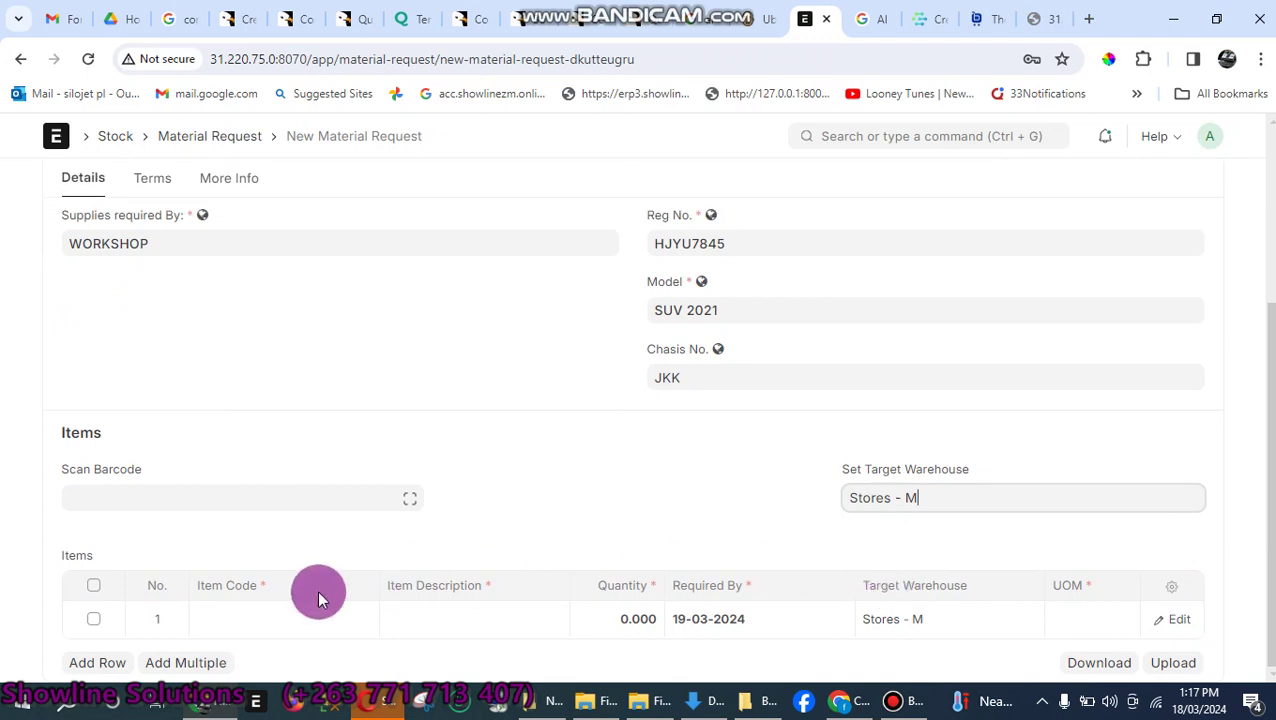
Step: Set the first item row to Sundries with the description BALL JOINTS
click(228, 618)
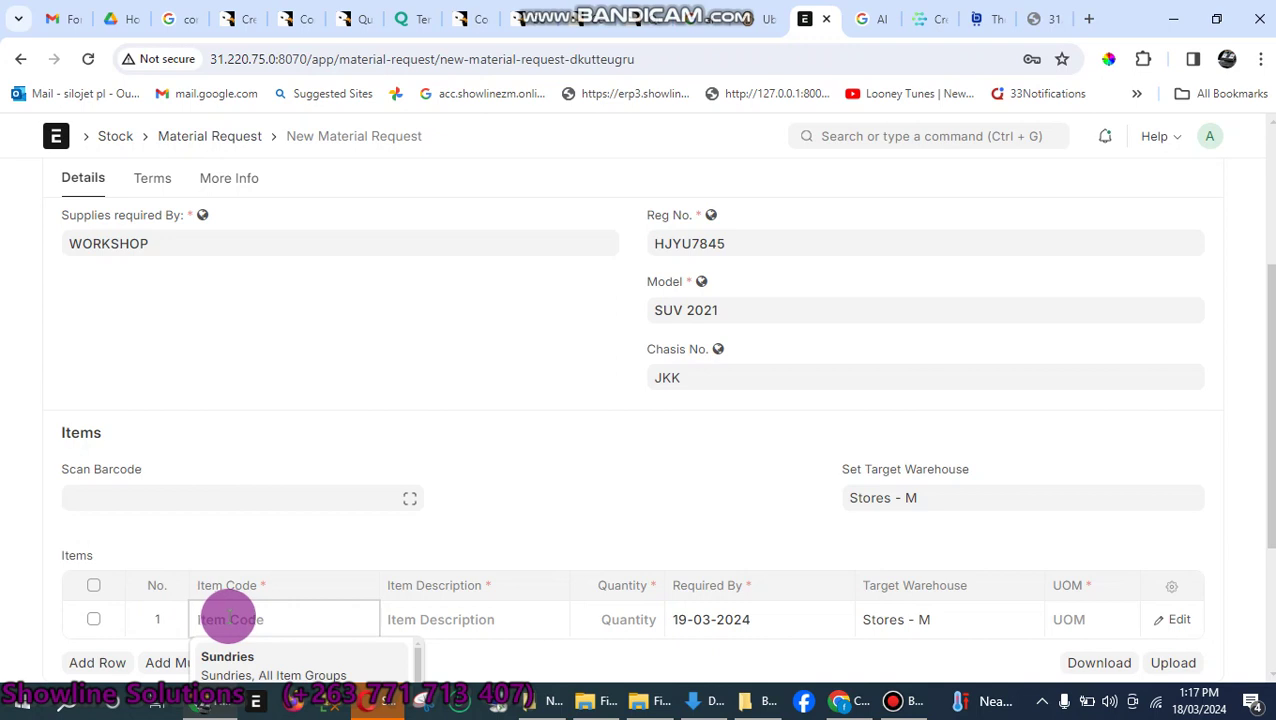
scroll(331, 525, down, 2)
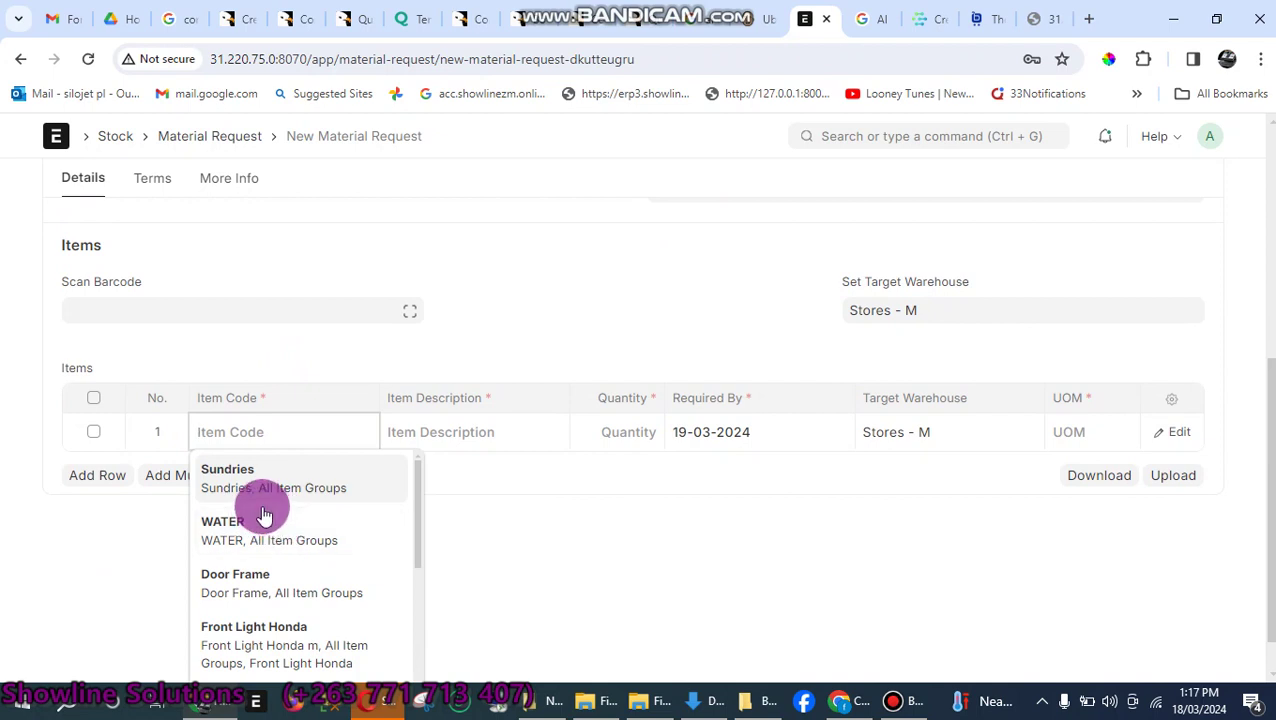
click(228, 470)
scroll(342, 455, up, 2)
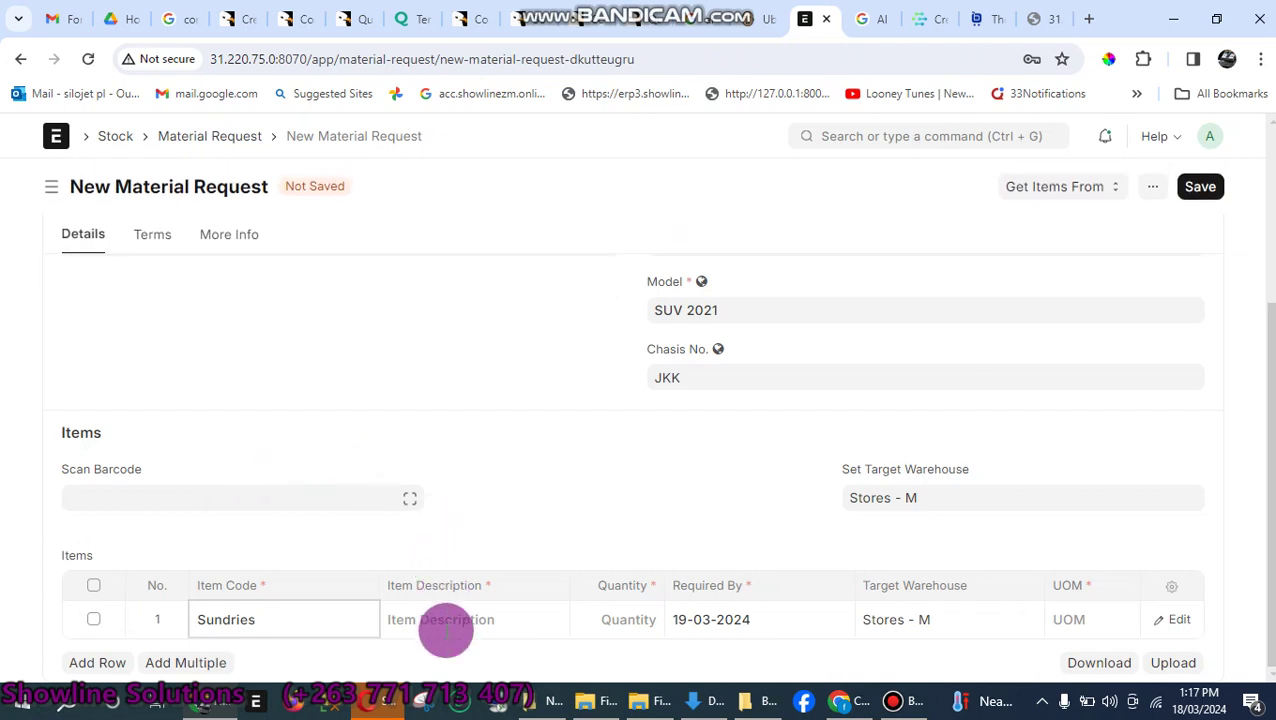
click(450, 622)
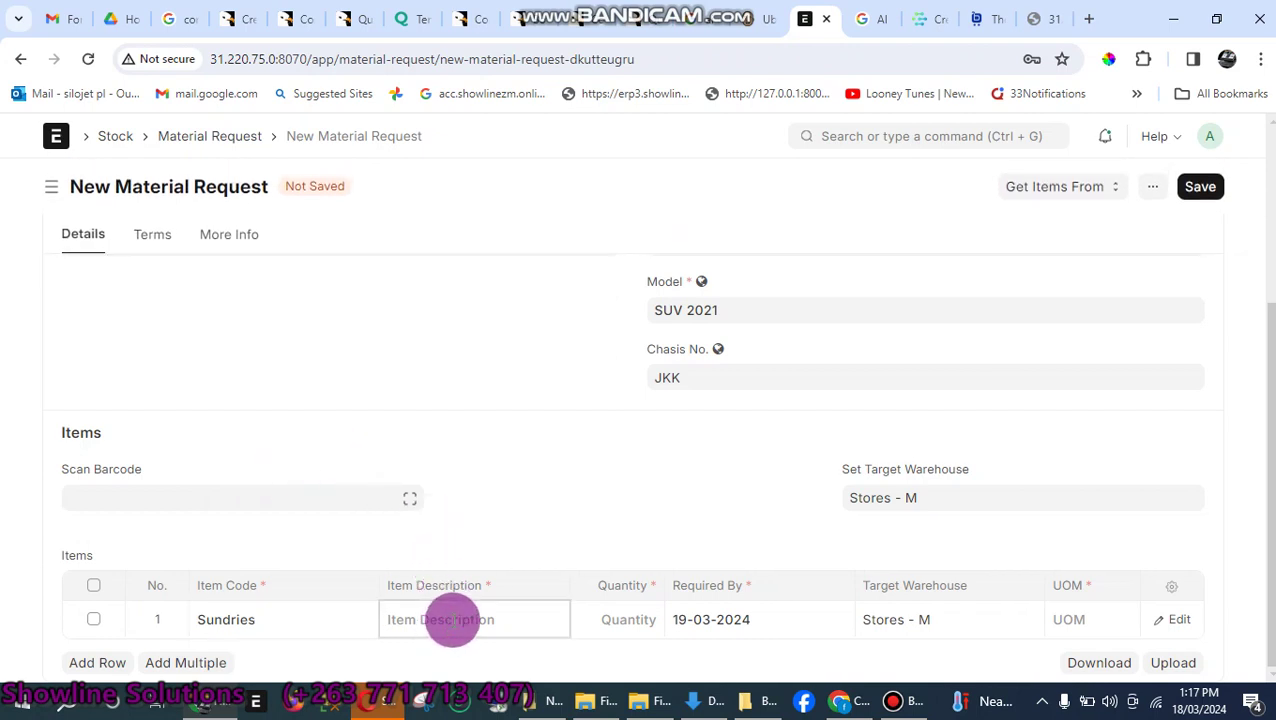
text(BALL JO)
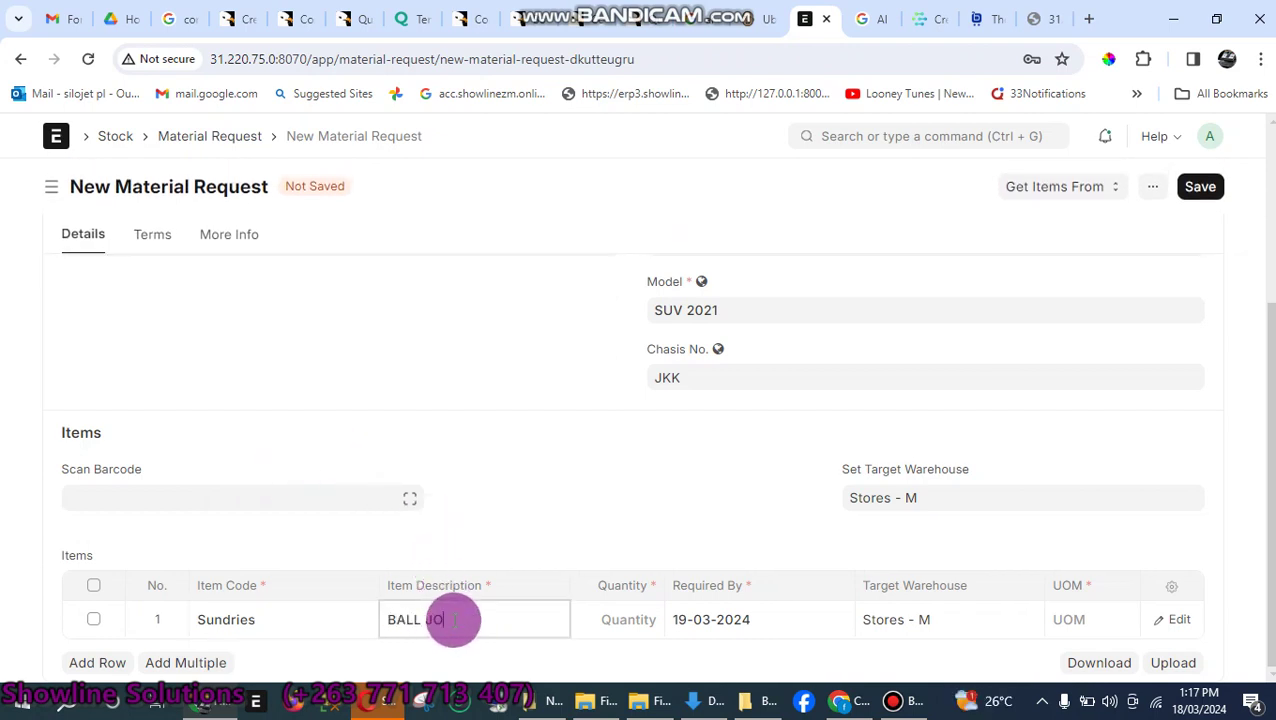
text(INTS)
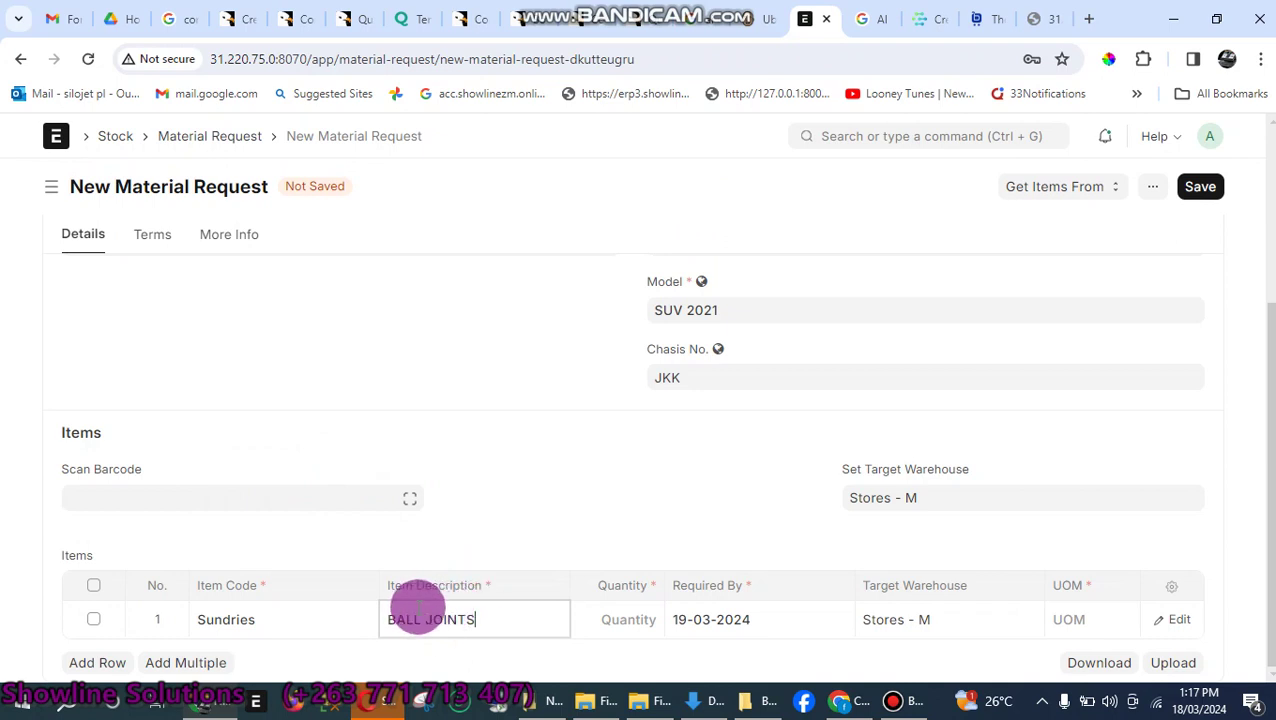
Step: Add a second item row and begin entering its item code GEARBOX
click(90, 662)
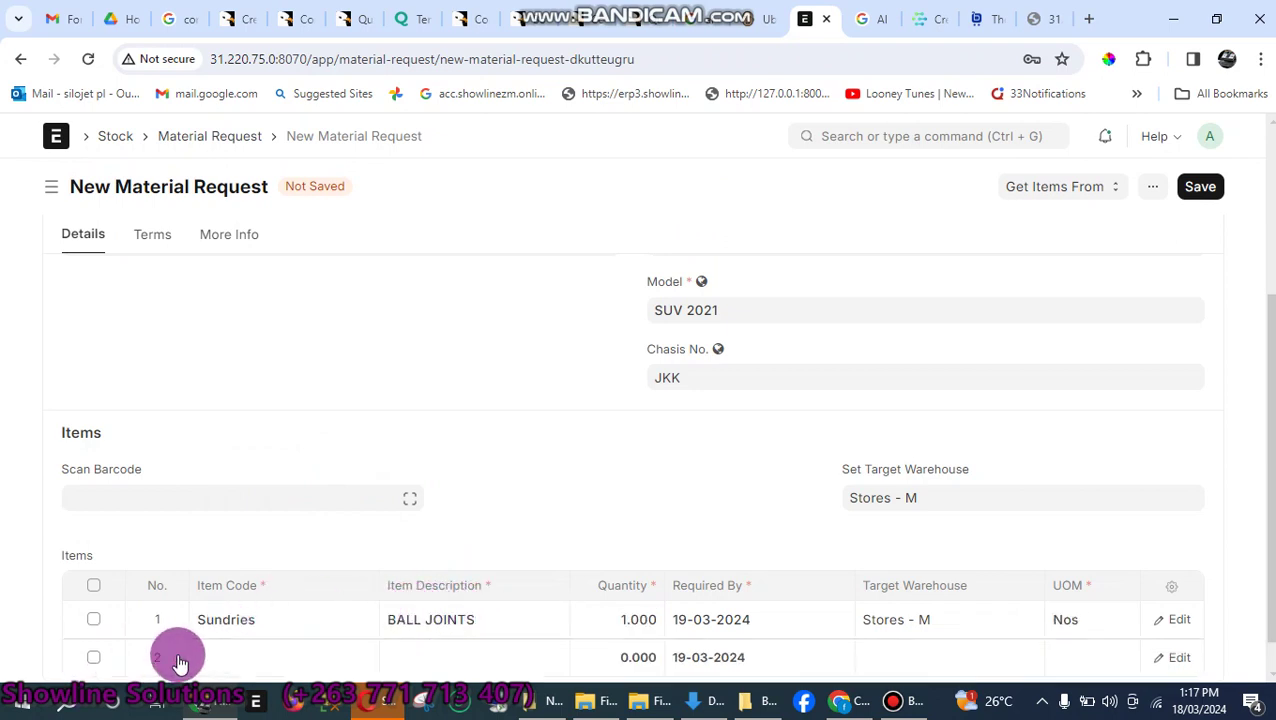
click(265, 659)
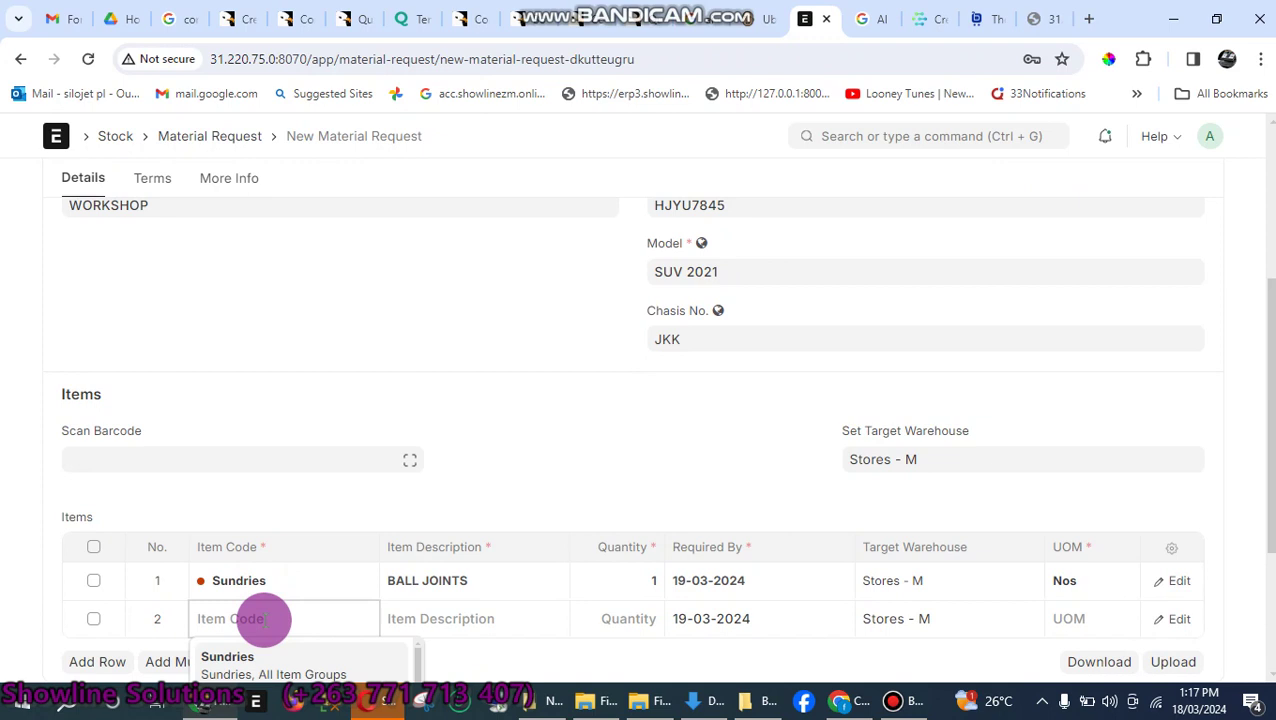
scroll(280, 590, down, 2)
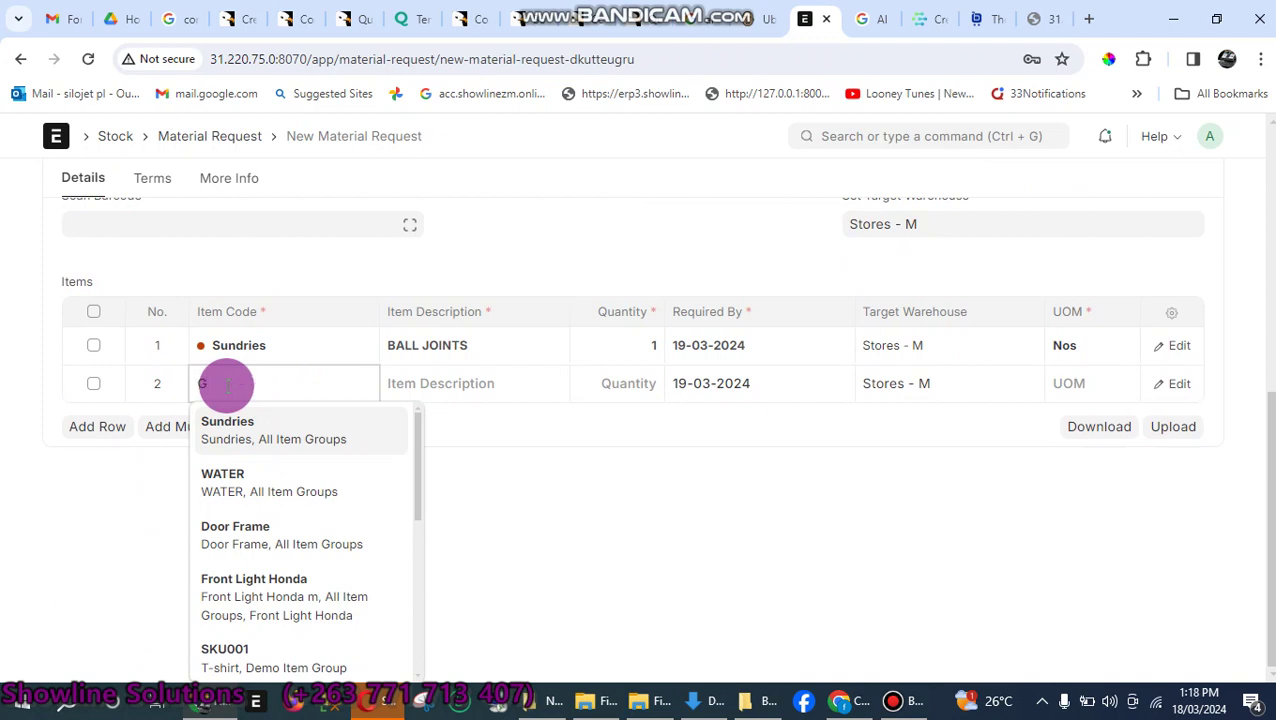
text(BOX)
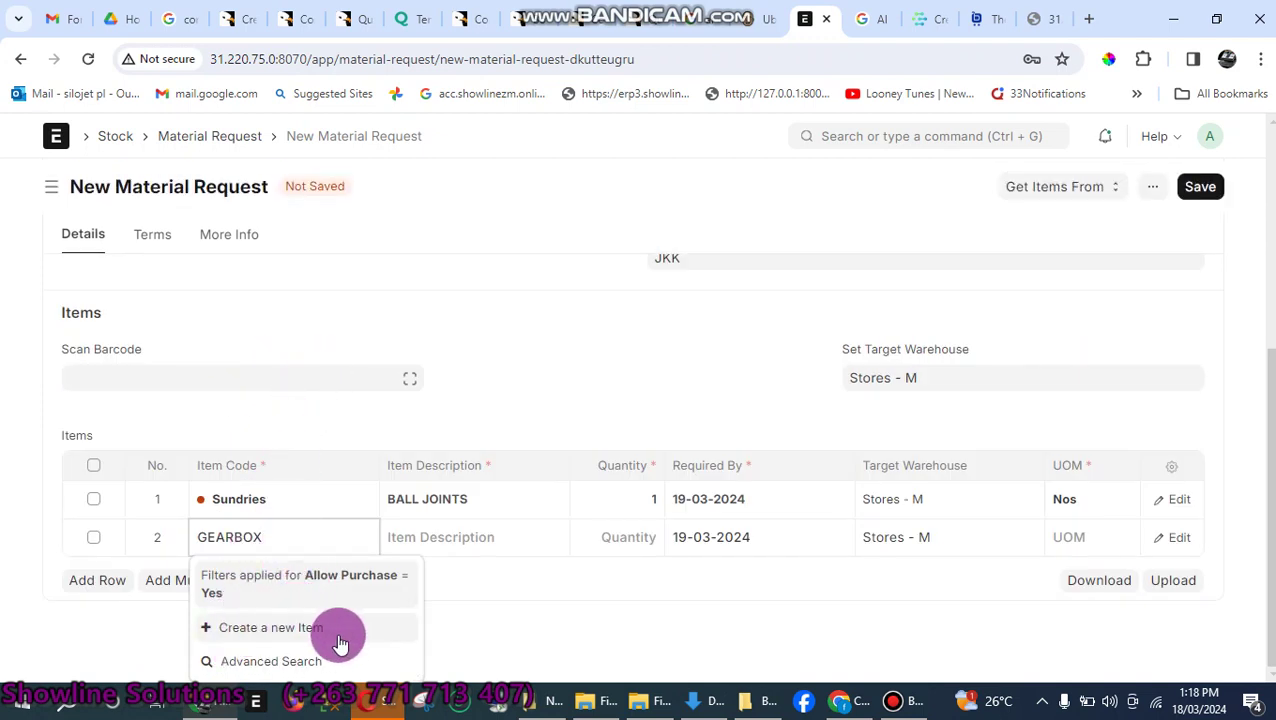
Step: Create GEARBOX as a new item in All Item Groups for row 2
click(278, 630)
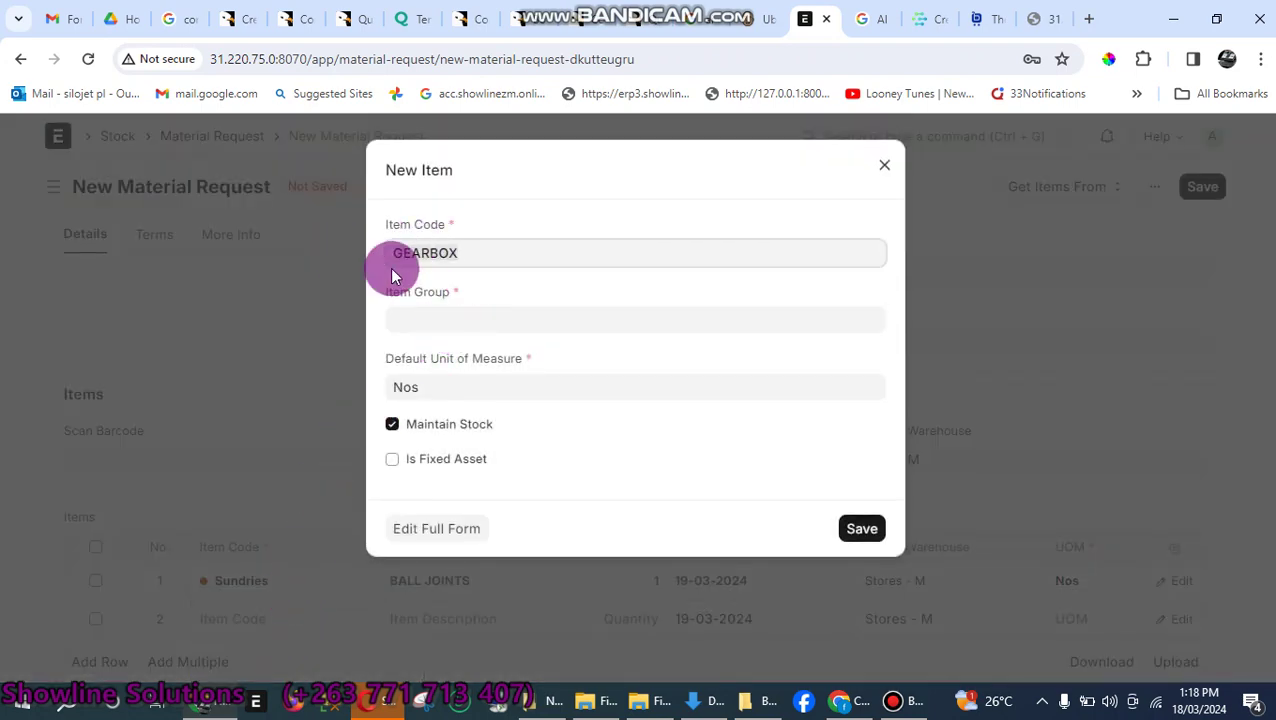
click(459, 320)
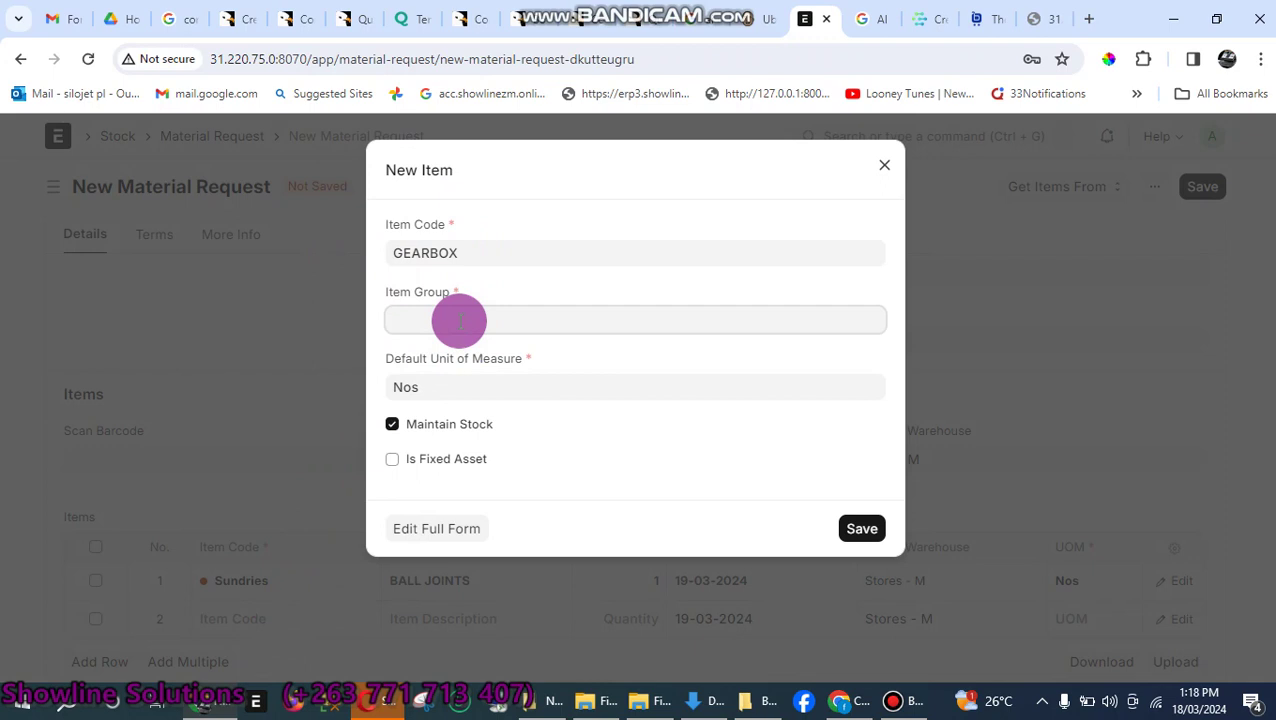
click(440, 350)
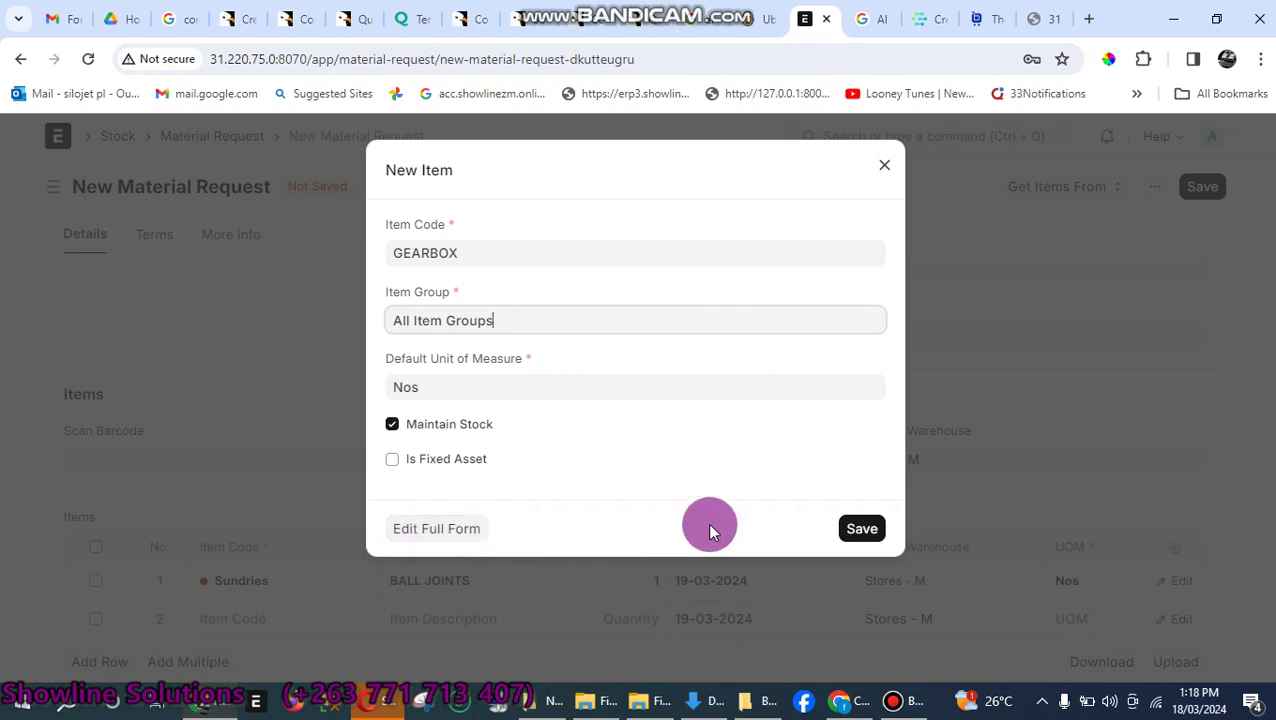
click(860, 530)
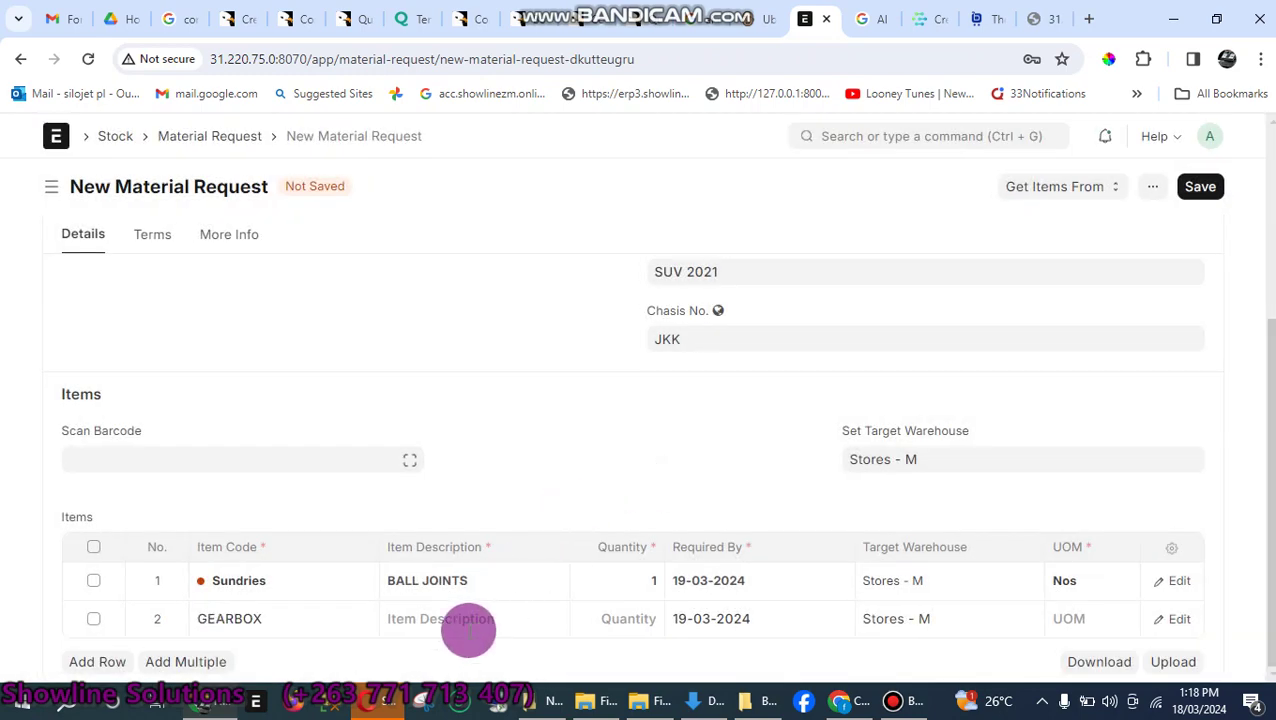
click(461, 616)
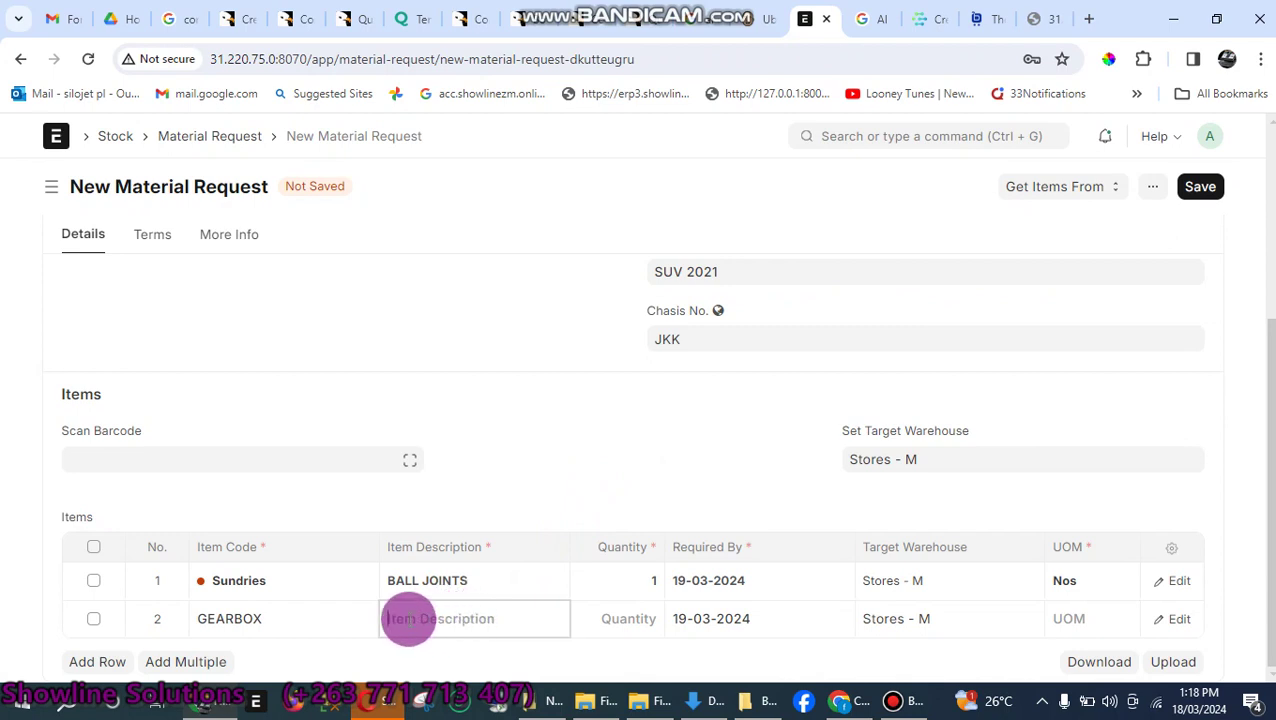
Step: Give row 2 description GEARBOX and quantity 2, saving draft MAT-MR-2024-00020
text(GEARBOX)
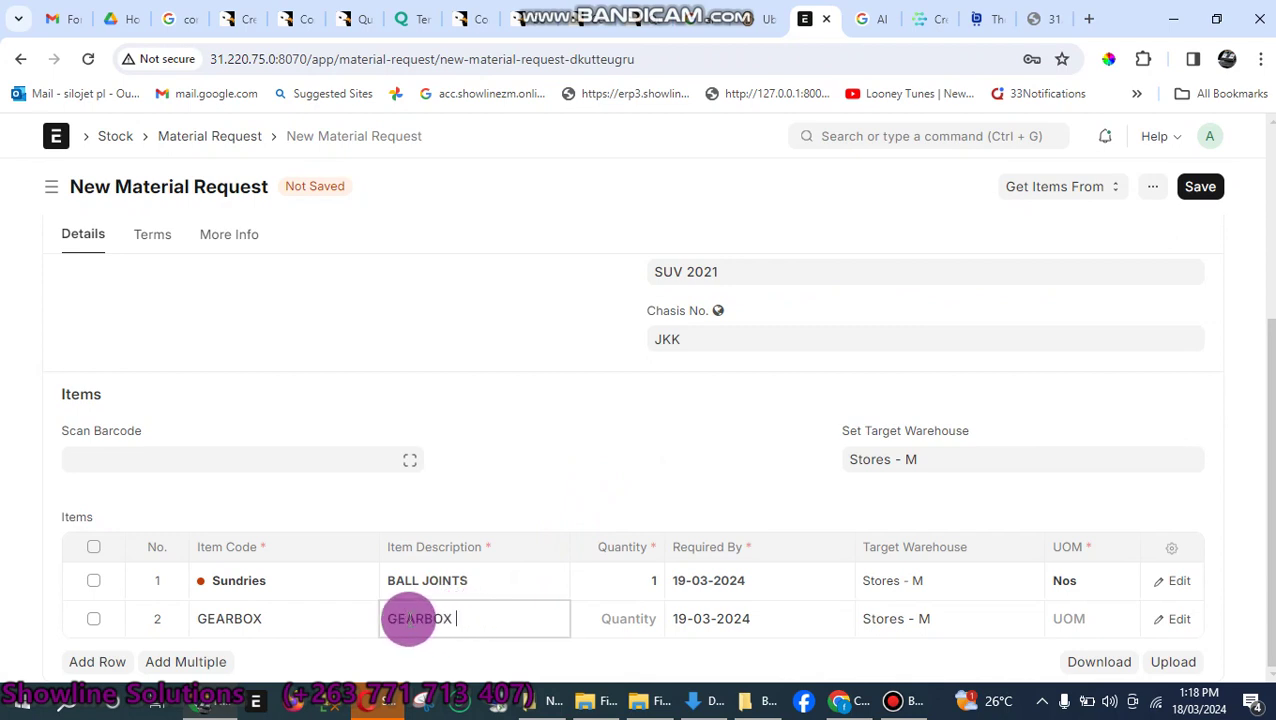
click(628, 620)
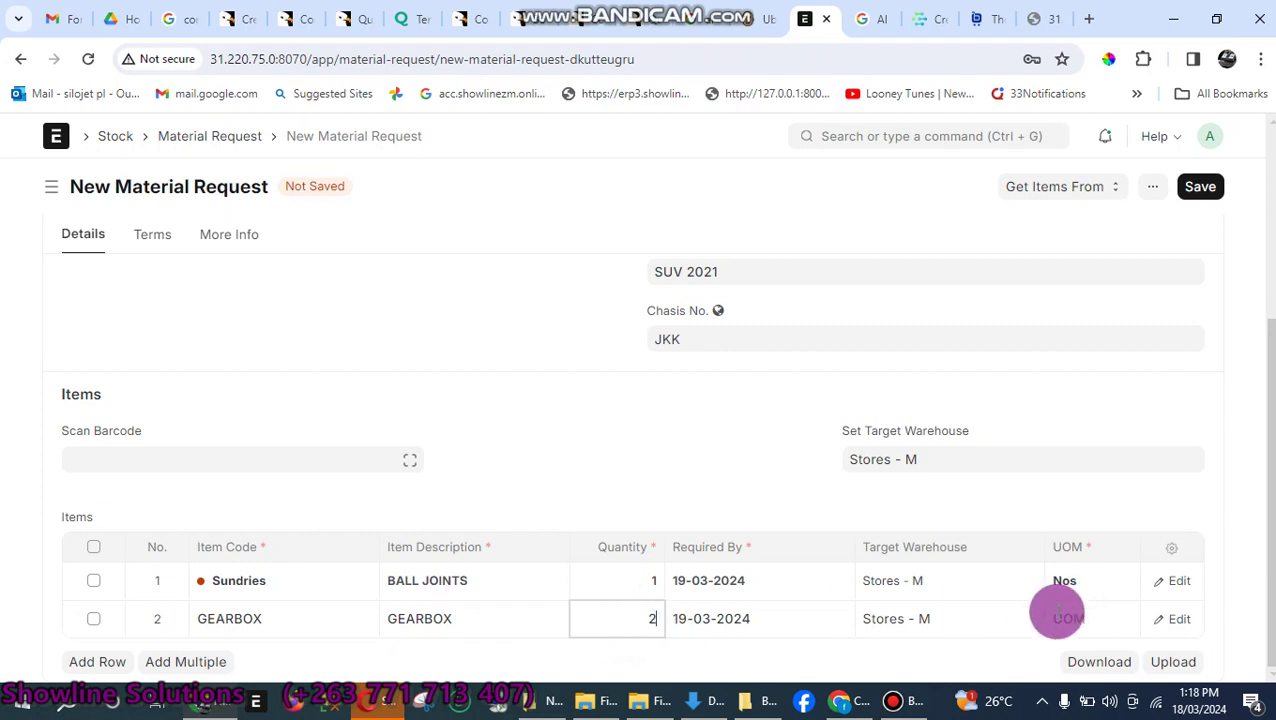
click(1193, 192)
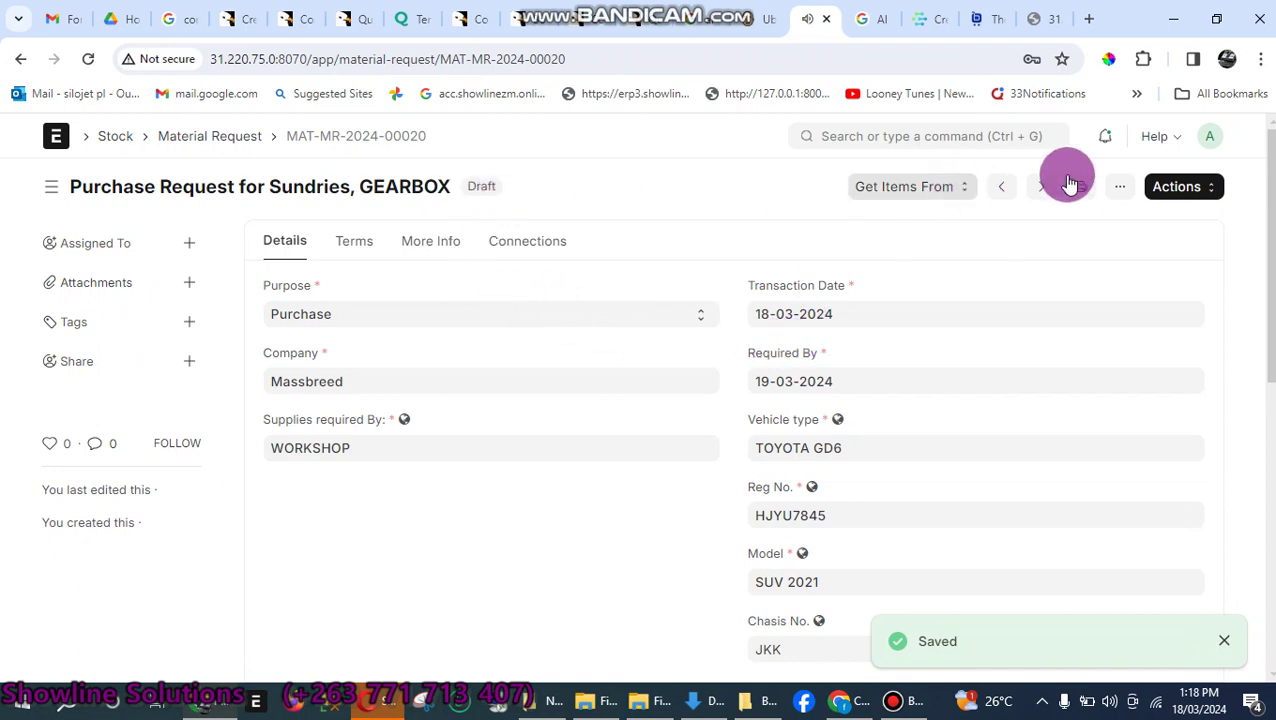
Step: Show the draft's Submit for Approval and Help actions, then review the two item rows
click(1207, 197)
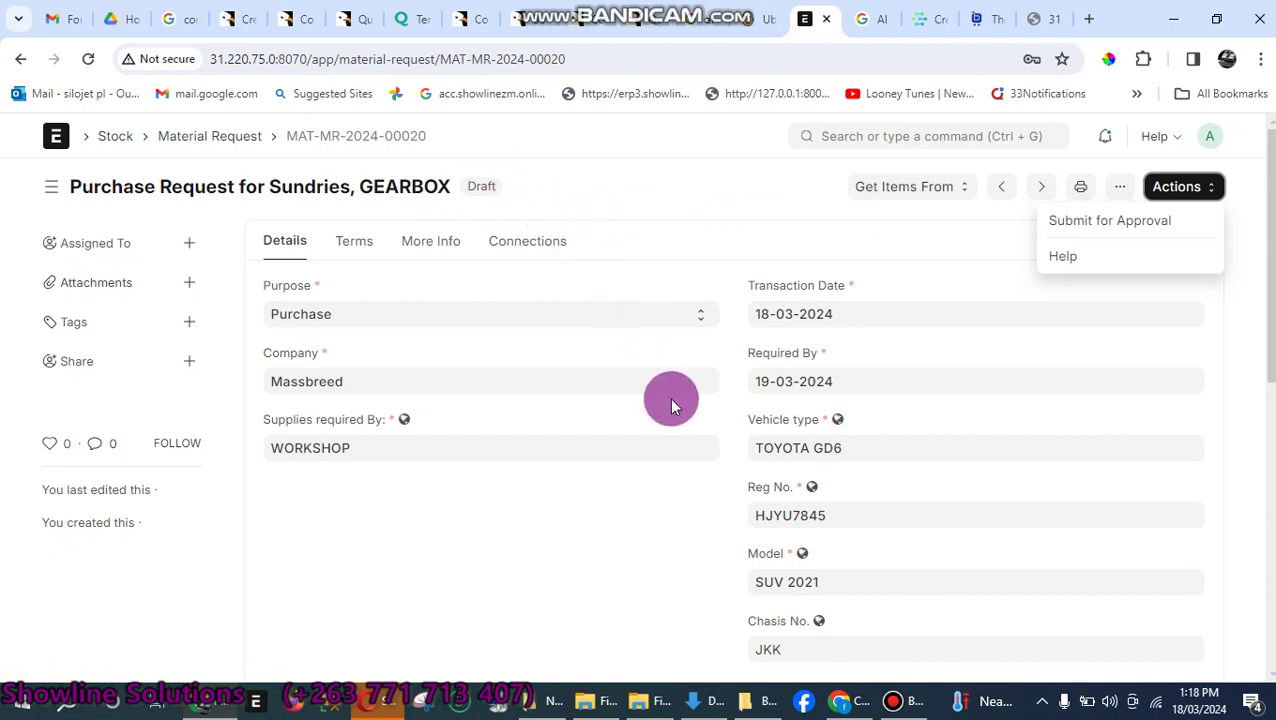
scroll(674, 407, down, 4)
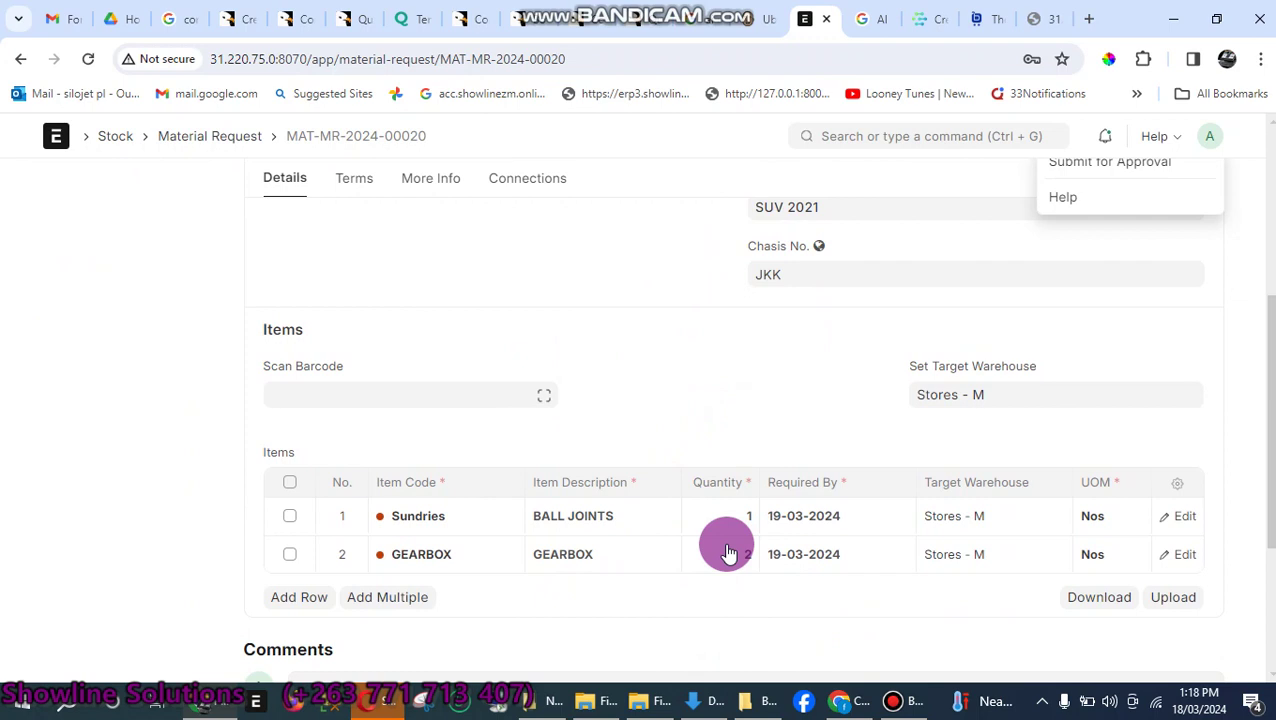
scroll(612, 535, up, 3)
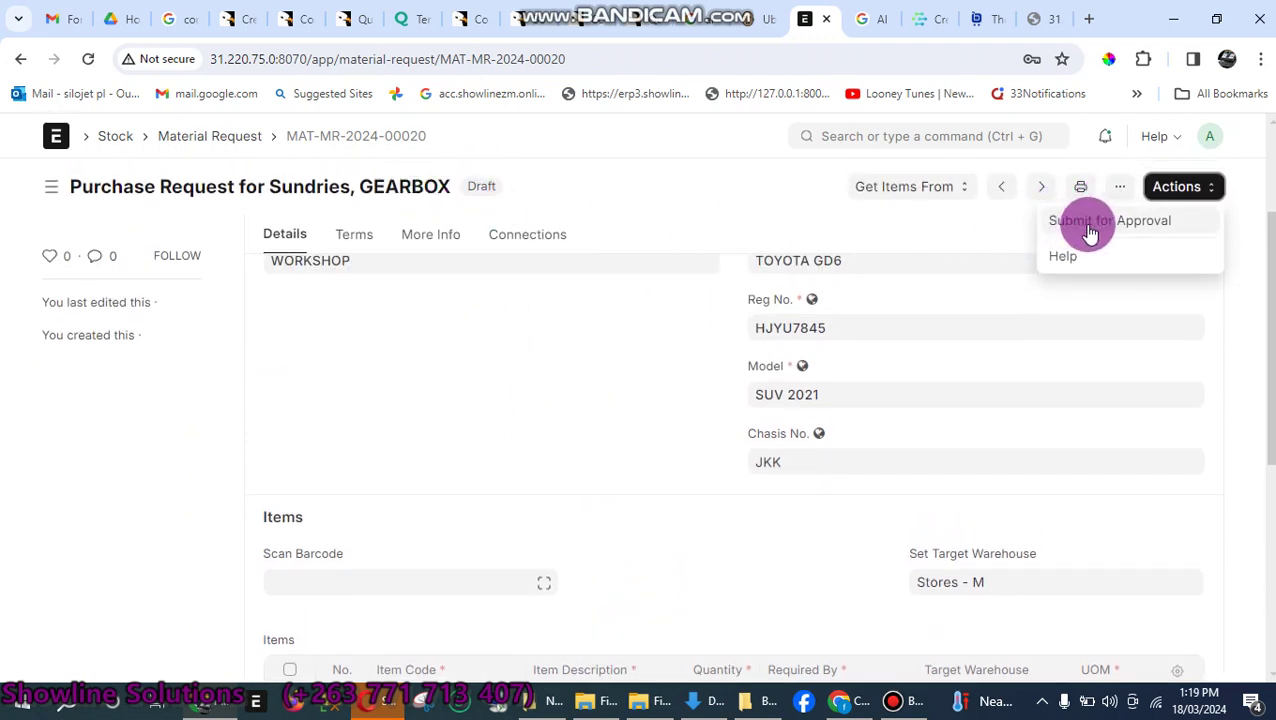
scroll(846, 424, down, 2)
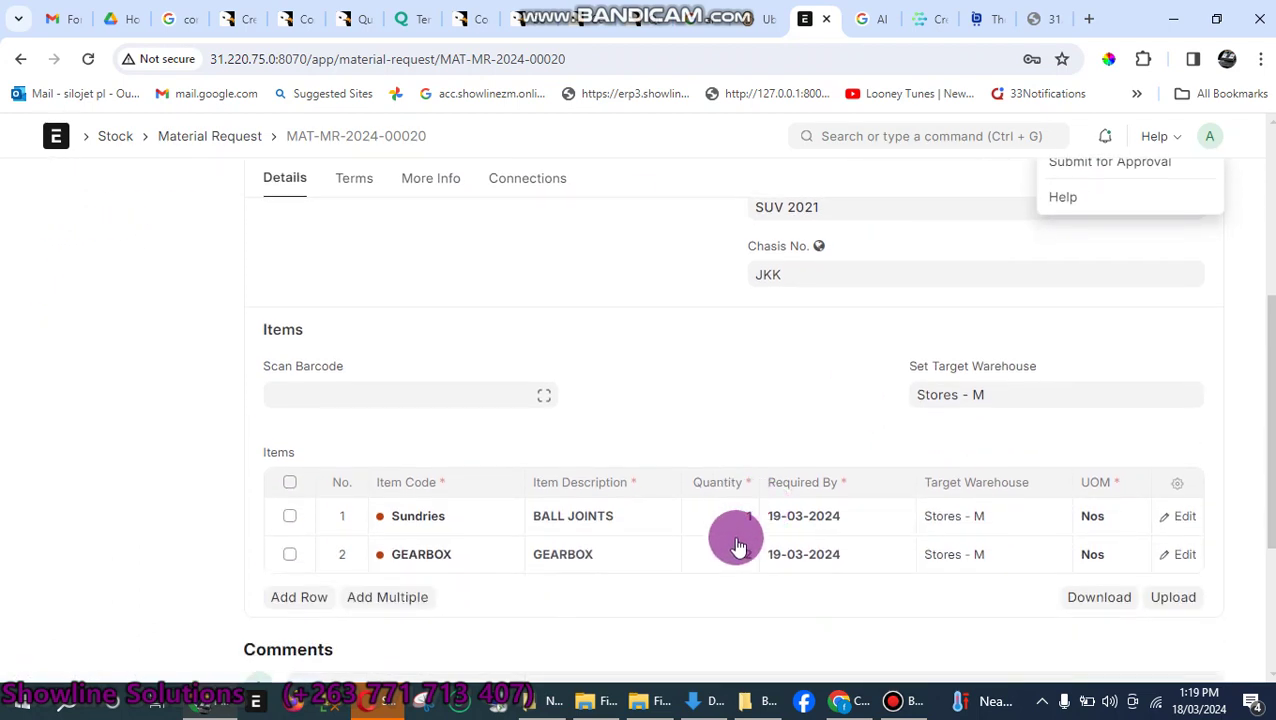
Step: Add a third item row with item WATER, description WATER and quantity 2
click(296, 597)
click(374, 600)
scroll(414, 595, down, 1)
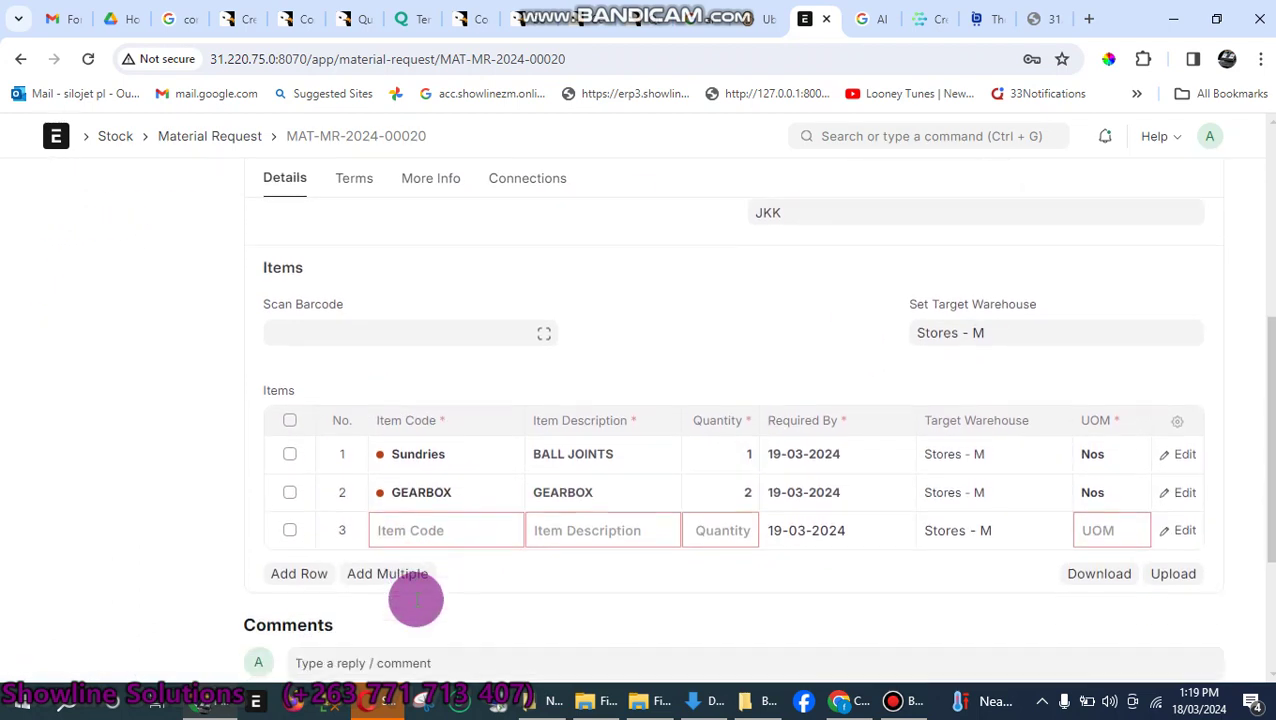
click(420, 597)
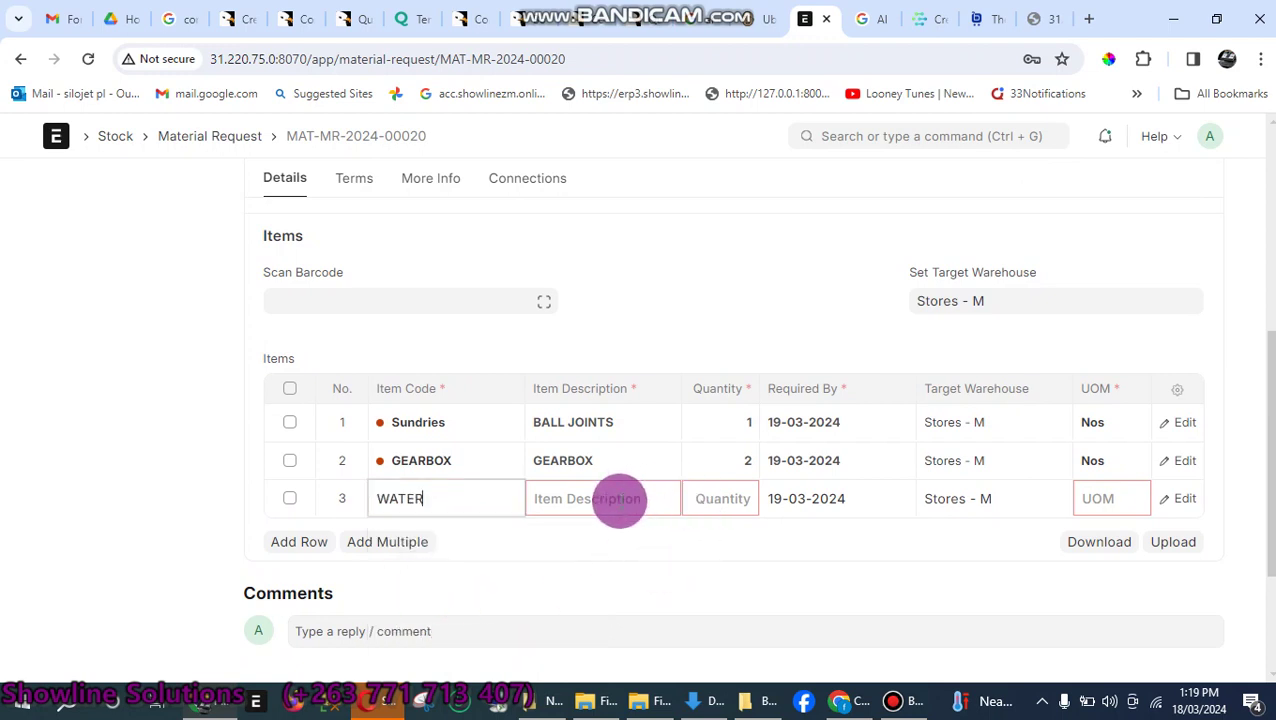
click(619, 499)
text(WATER)
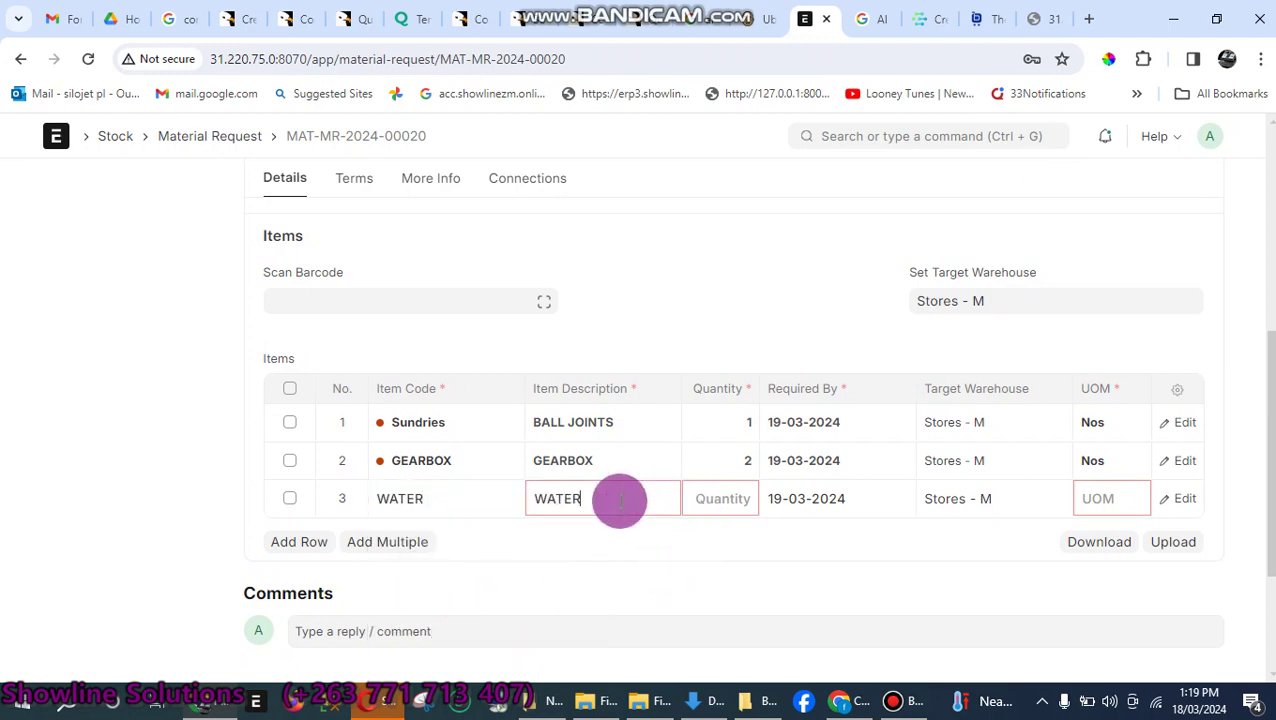
click(706, 497)
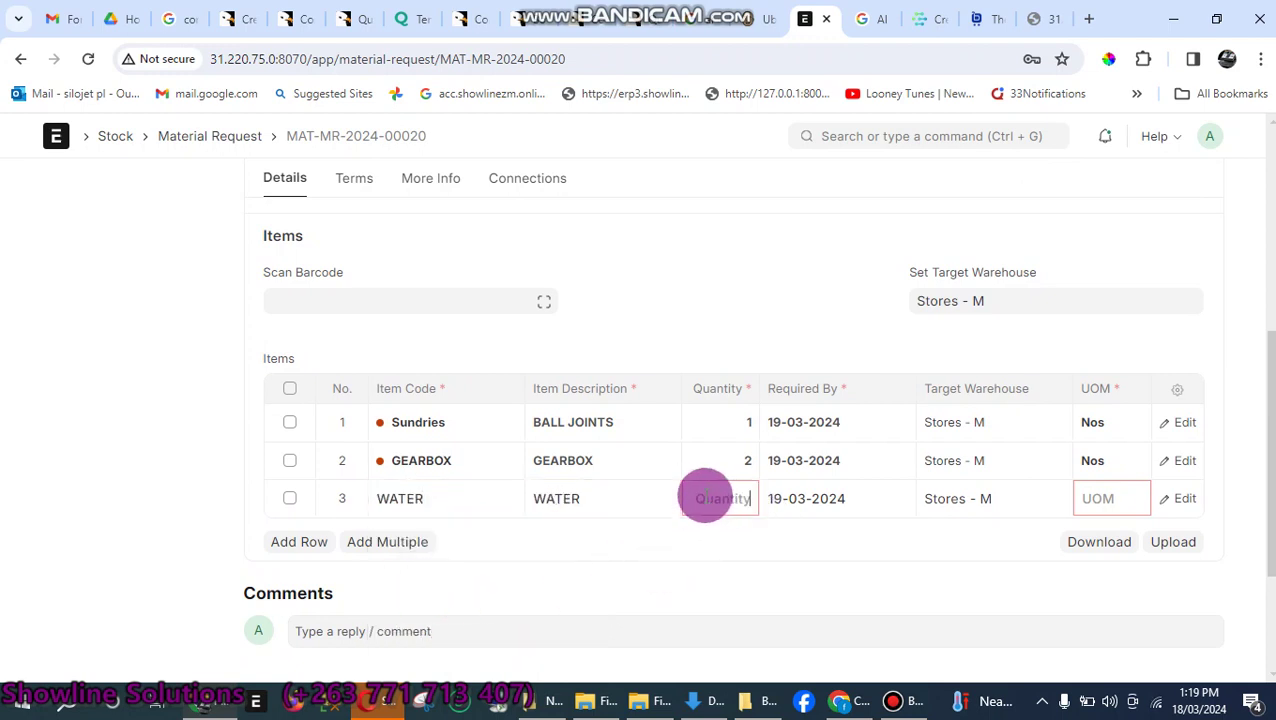
Step: Set the WATER row's required-by date to 19-03-2024 and save the request
click(836, 505)
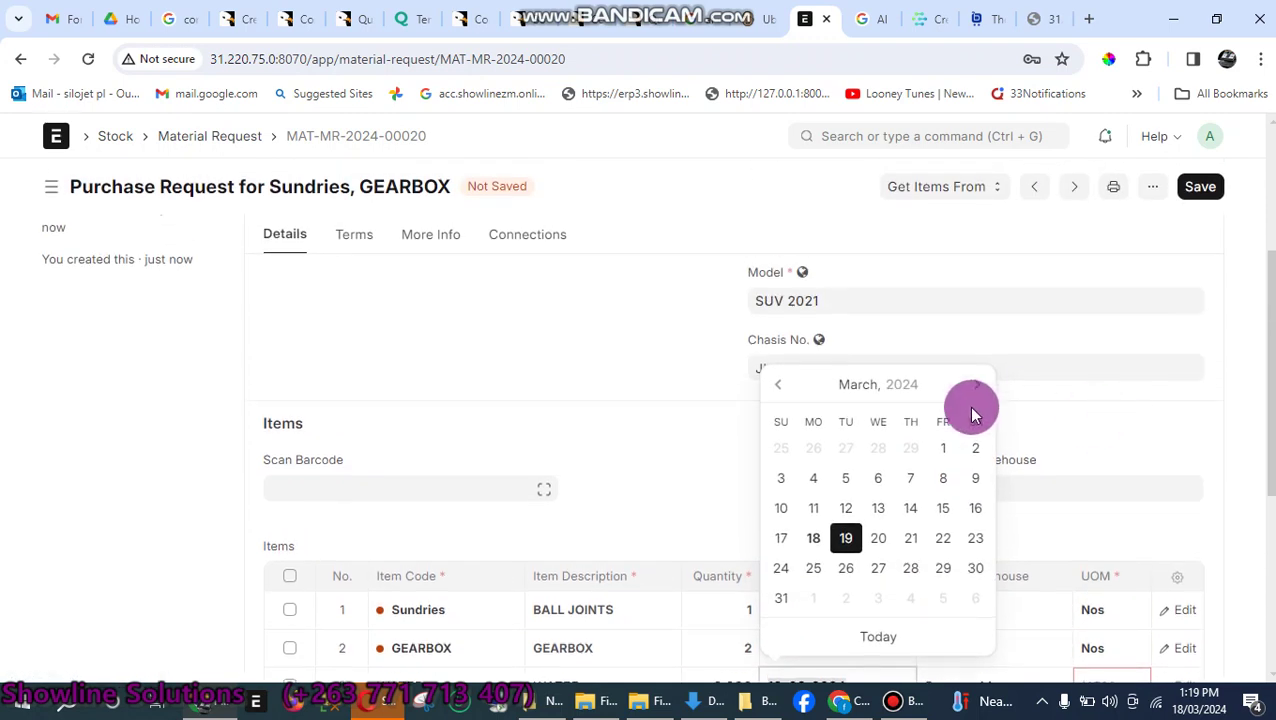
click(846, 538)
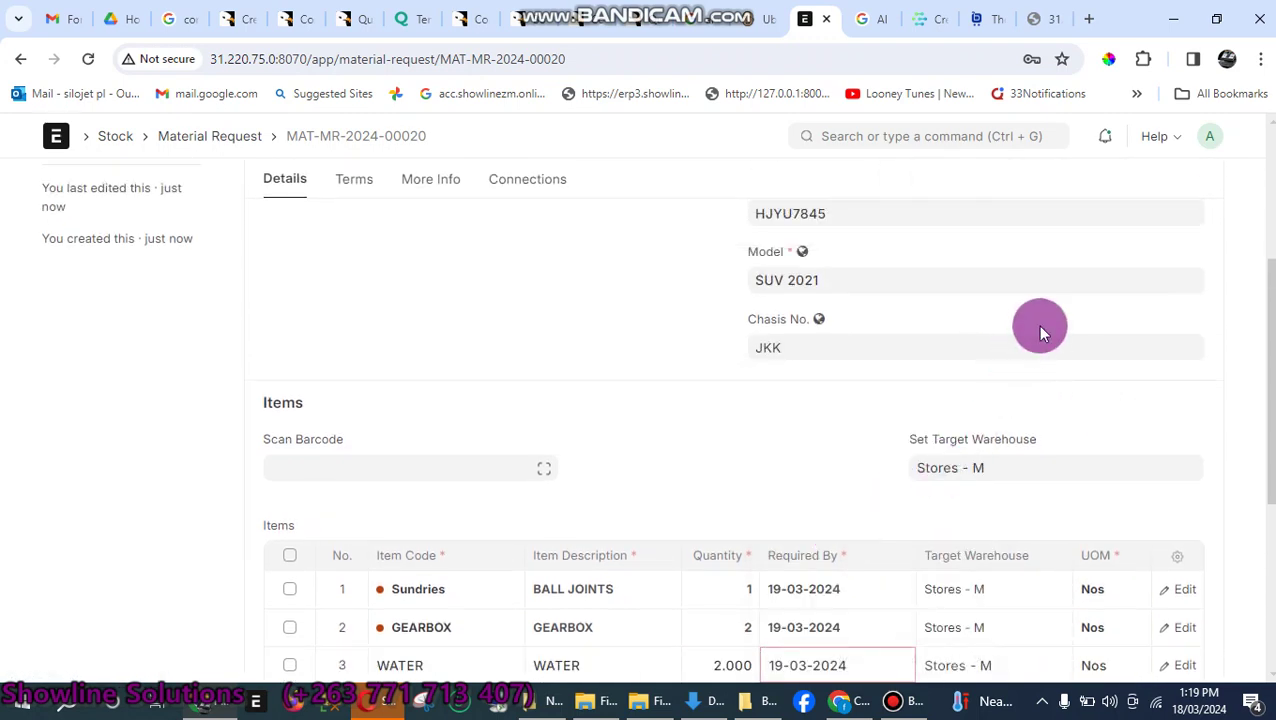
scroll(1050, 340, up, 2)
click(1203, 188)
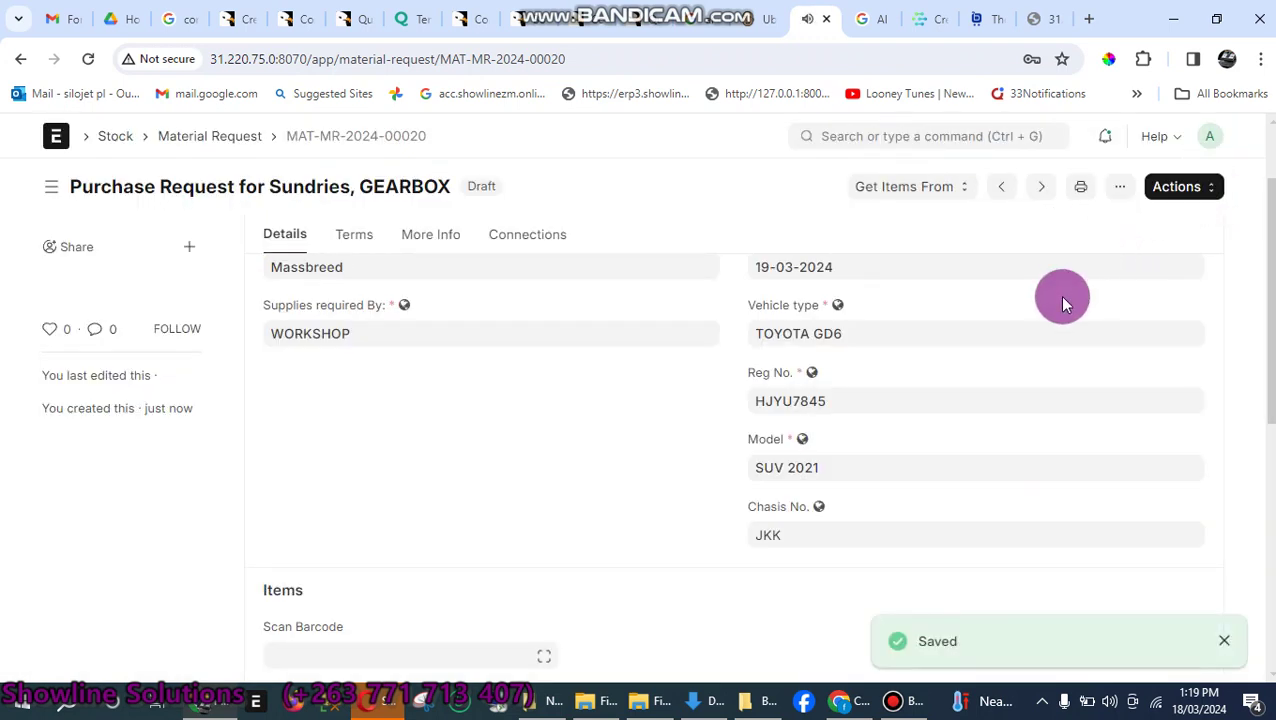
Step: Submit MAT-MR-2024-00020 for approval, then view the Approve/Reject actions without choosing one
click(1170, 189)
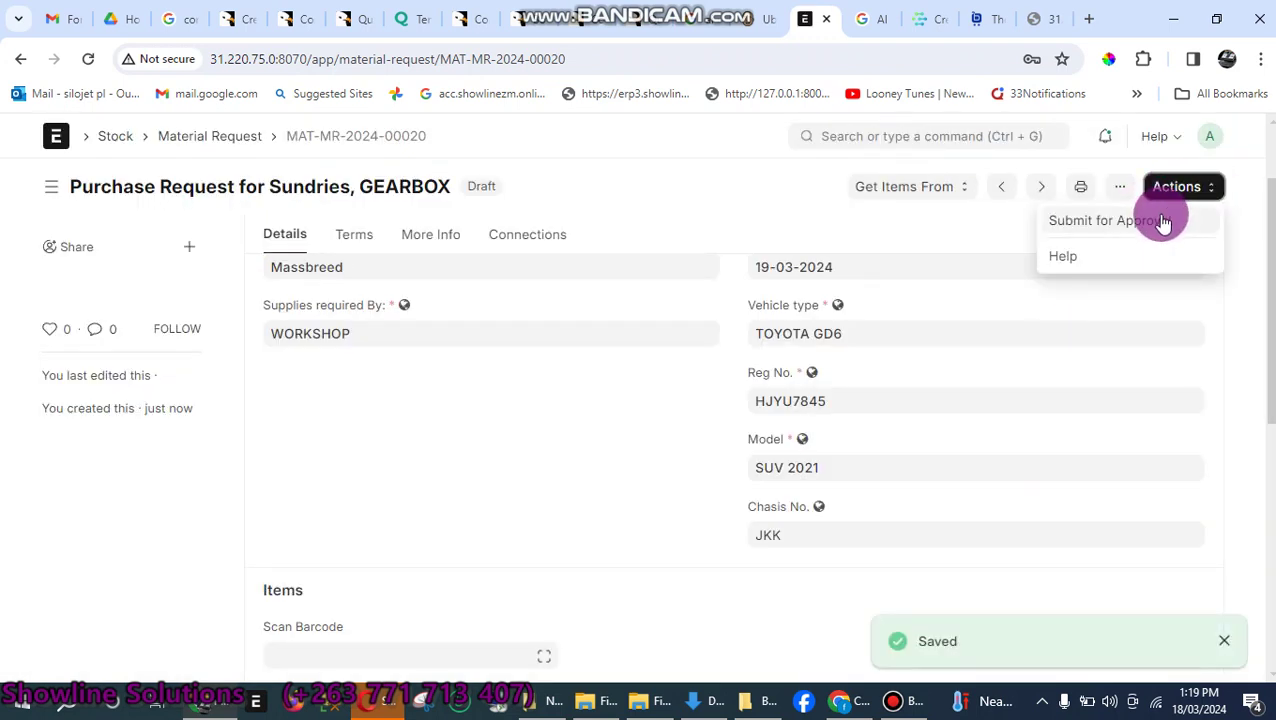
click(1160, 222)
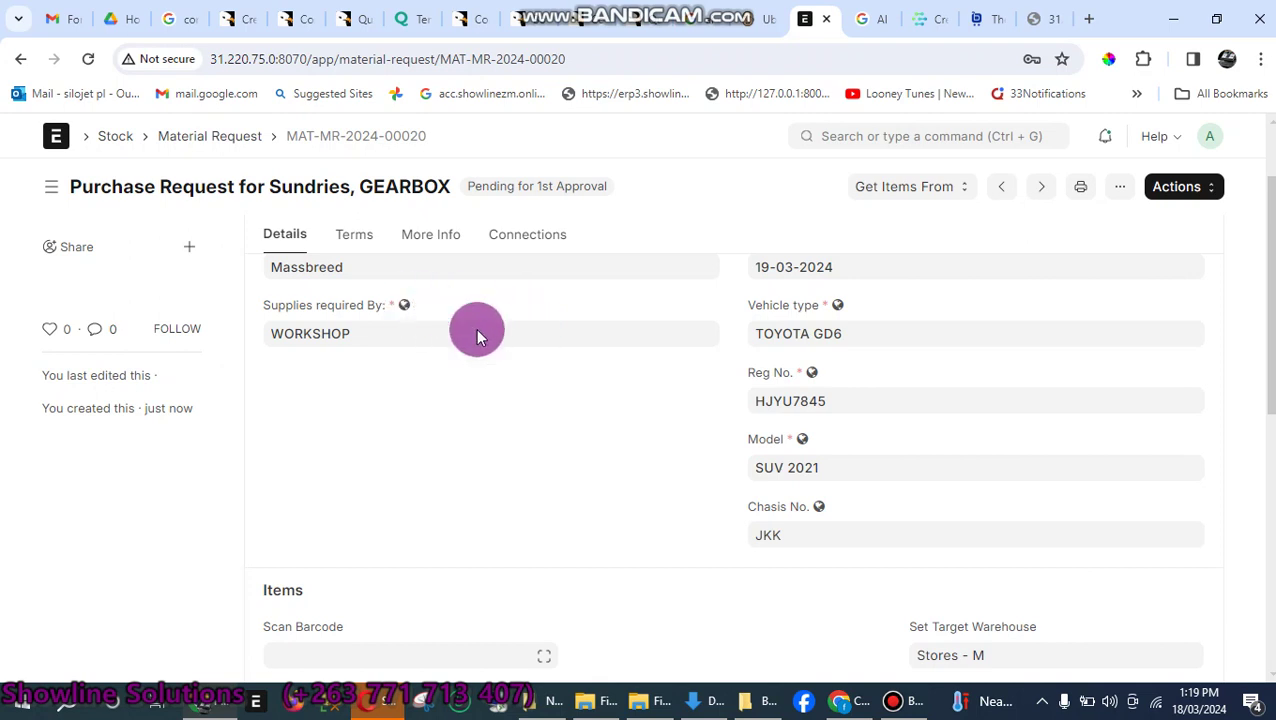
click(1180, 196)
click(757, 227)
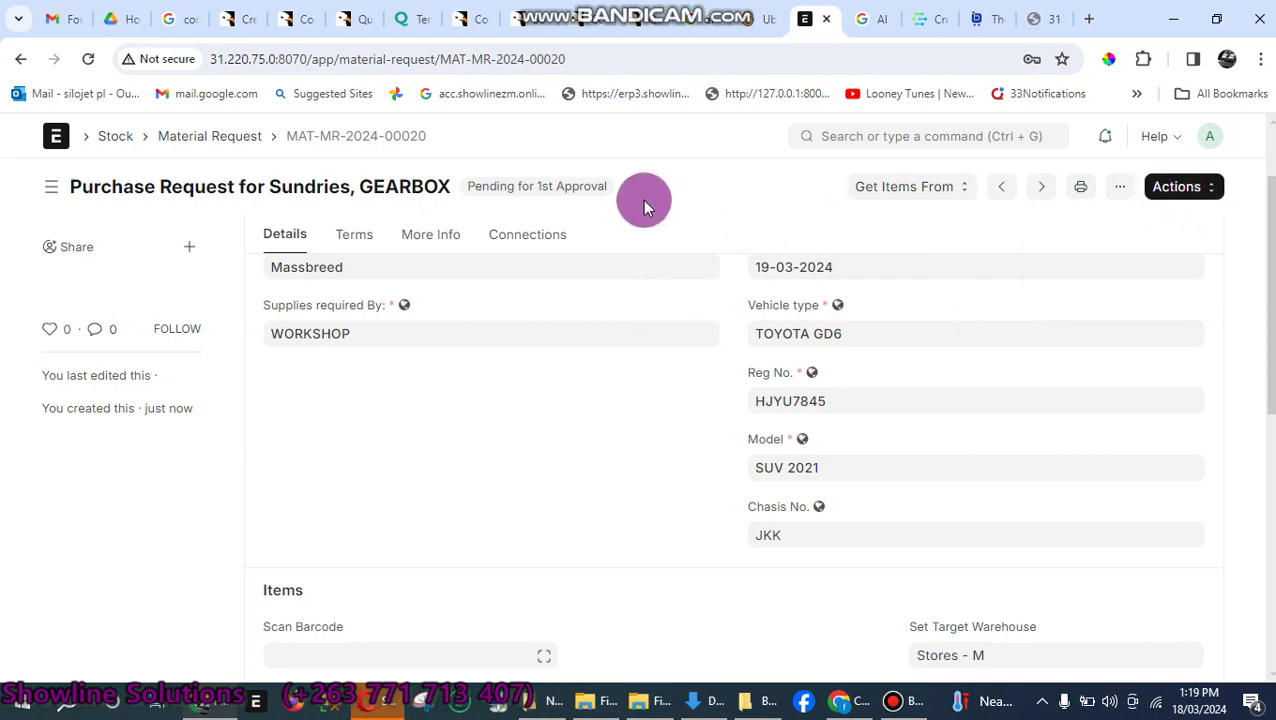